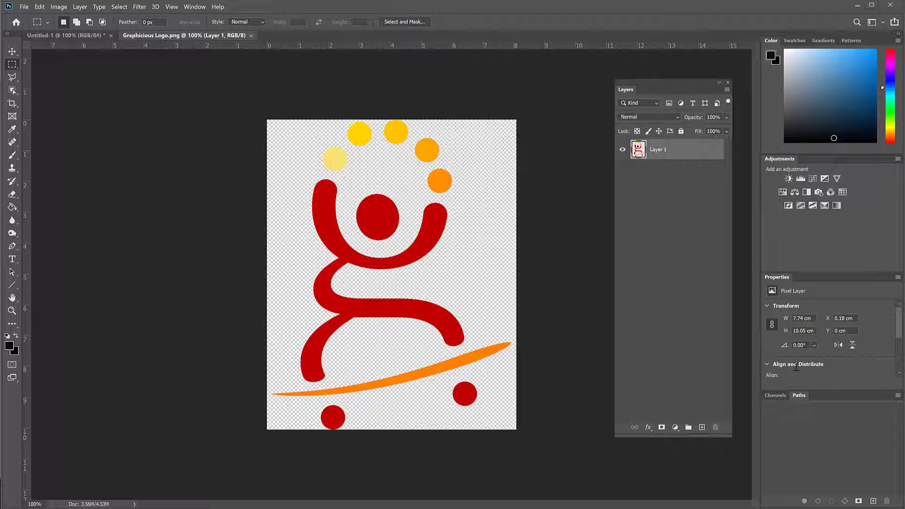
# Select the artwork in Graphicious Logo.png and paste a copy of it into the Untitled-1 document
pyautogui.keyDown('ctrl'); pyautogui.click(639, 151); pyautogui.keyUp('ctrl')
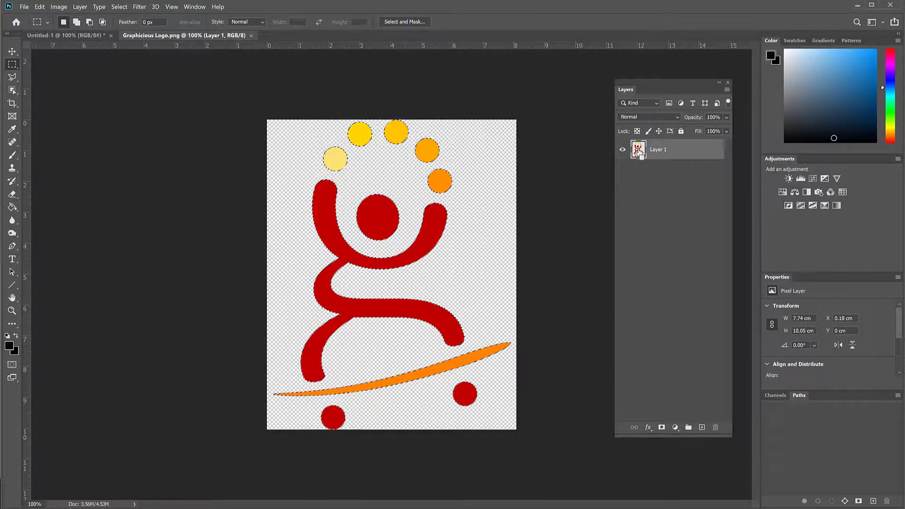
pyautogui.hotkey('ctrl', 'Tab')
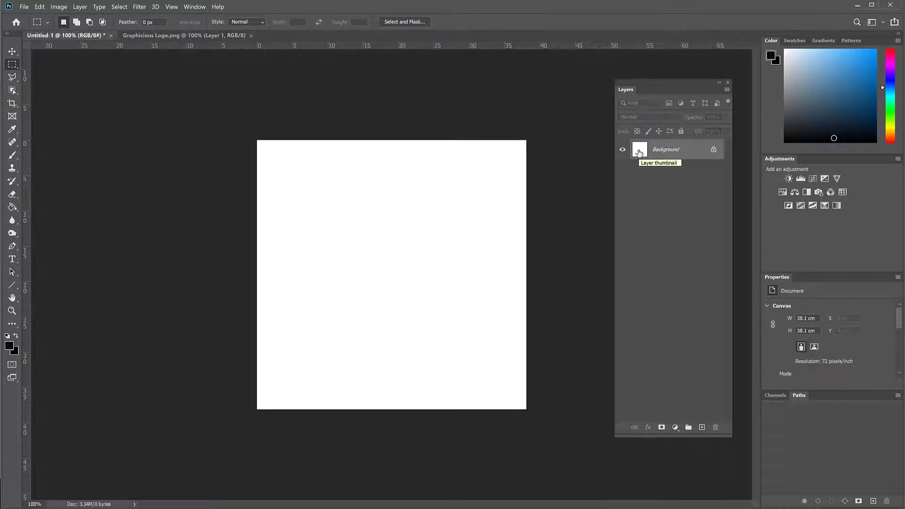
pyautogui.hotkey('ctrl', 'v')
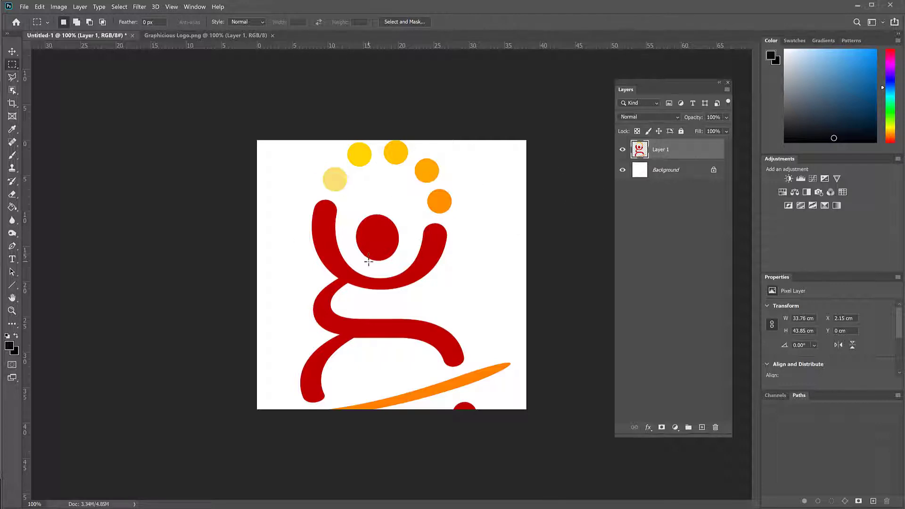
# Scale the pasted logo down to about 28.93 × 37.57 cm and move it near the horizontal middle of the canvas
pyautogui.scroll(3, 368, 260)
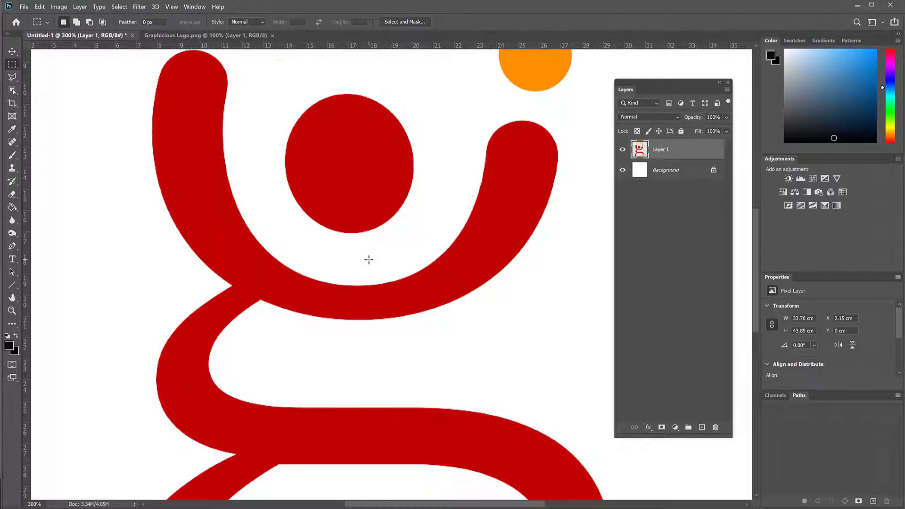
pyautogui.scroll(-1, 369, 259)
pyautogui.scroll(-1, 368, 259)
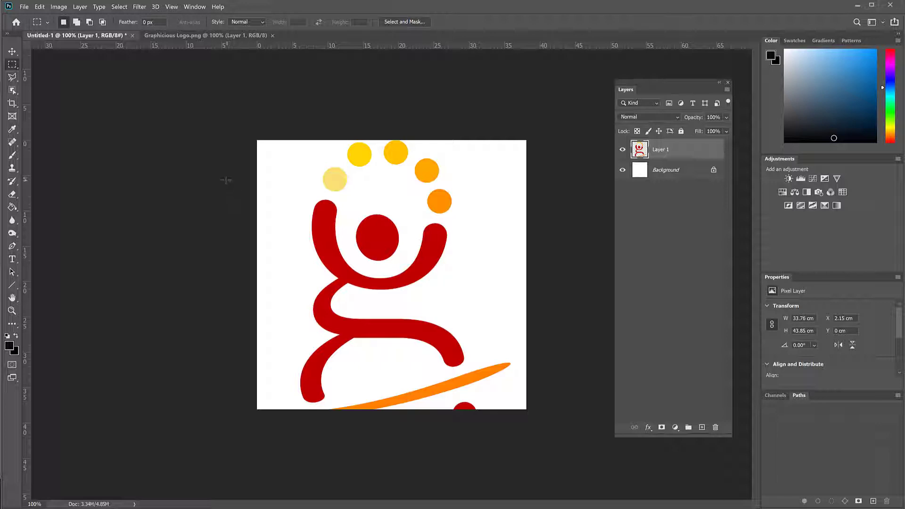
pyautogui.click(14, 51)
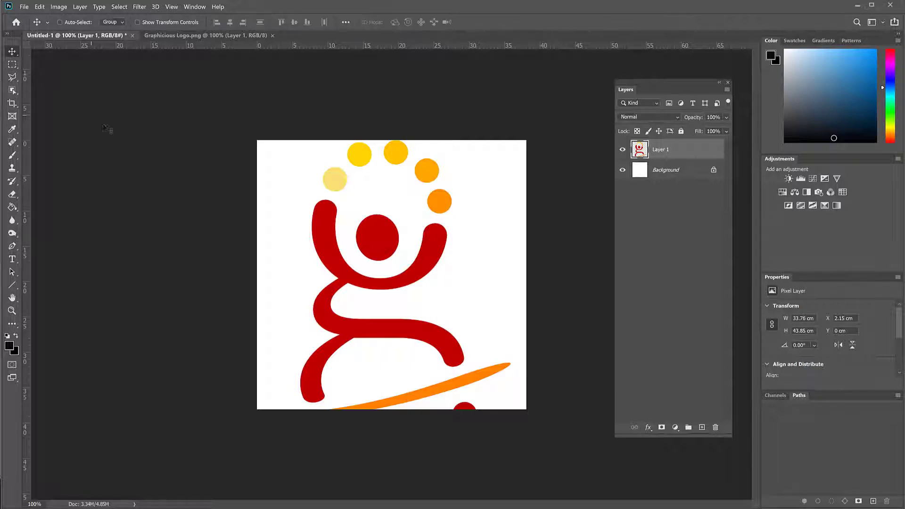
pyautogui.hotkey('ctrl', 't')
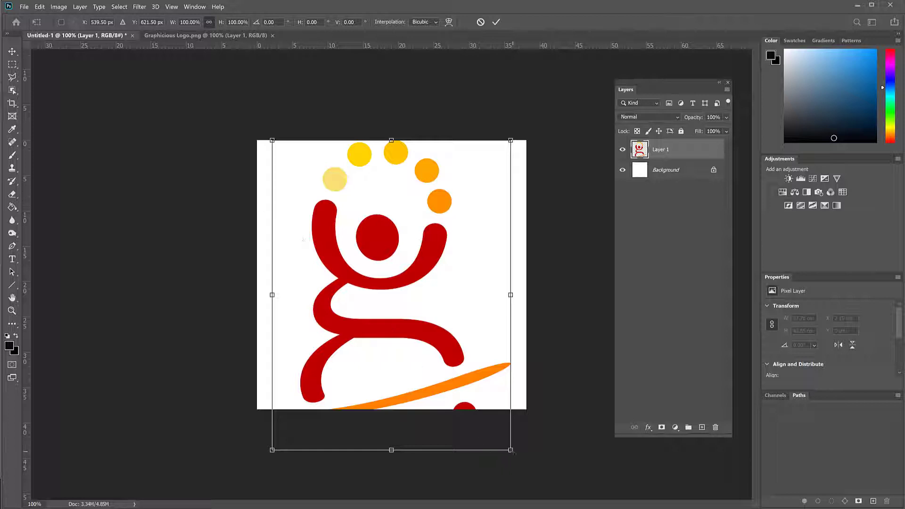
pyautogui.moveTo(512, 451); pyautogui.dragTo(484, 403)
pyautogui.moveTo(390, 283); pyautogui.dragTo(409, 283)
pyautogui.press('Return')
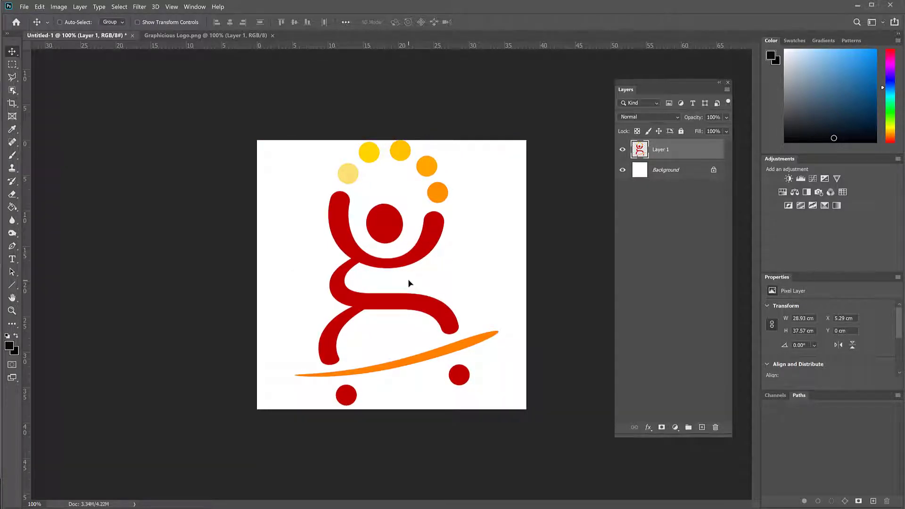
# Shrink the logo to about 1.06 × 1.38 cm and move it near the canvas's upper-left corner
pyautogui.scroll(2, 408, 282)
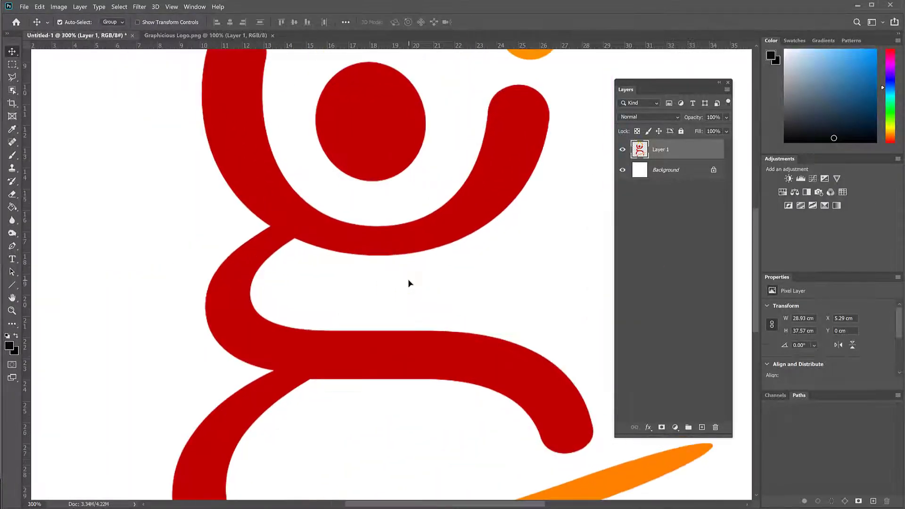
pyautogui.scroll(3, 408, 283)
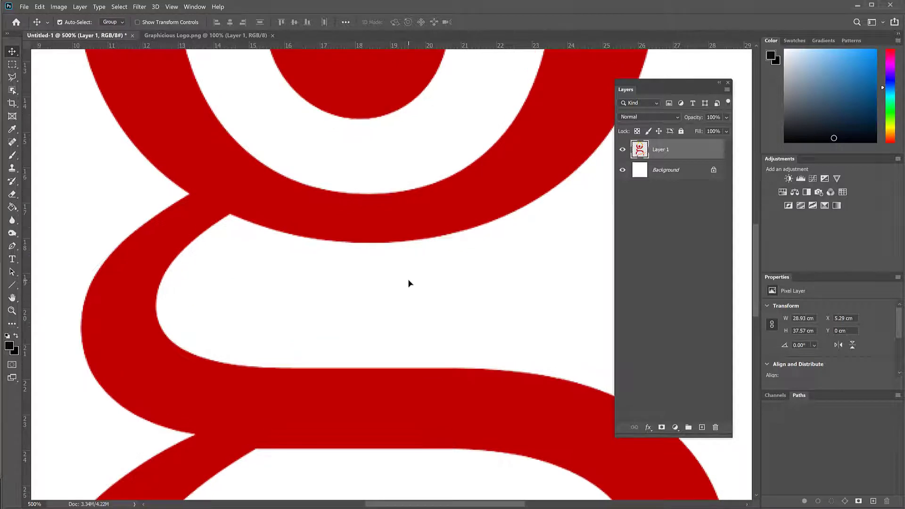
pyautogui.scroll(-2, 408, 283)
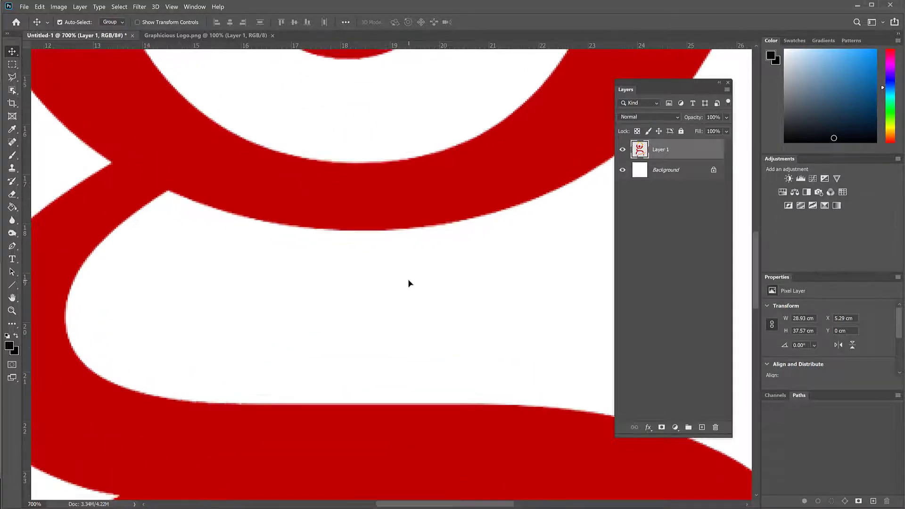
pyautogui.scroll(-5, 409, 283)
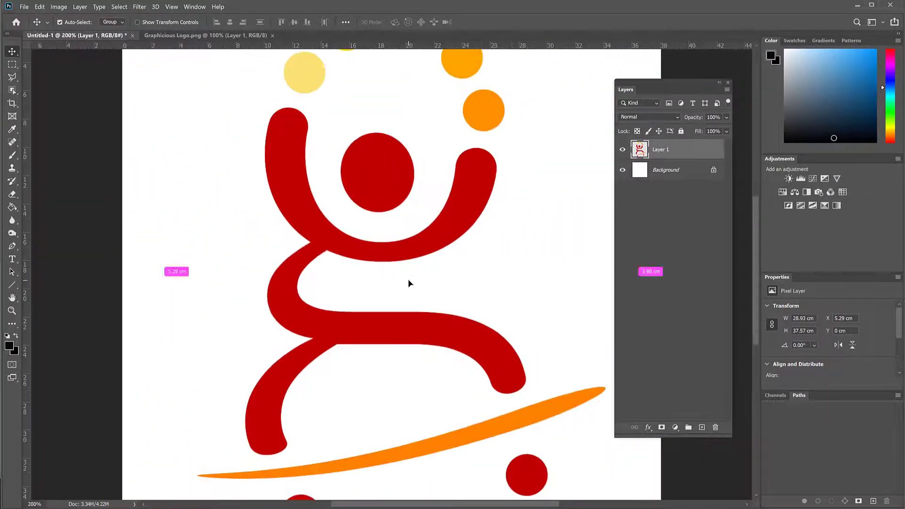
pyautogui.hotkey('ctrl', 't')
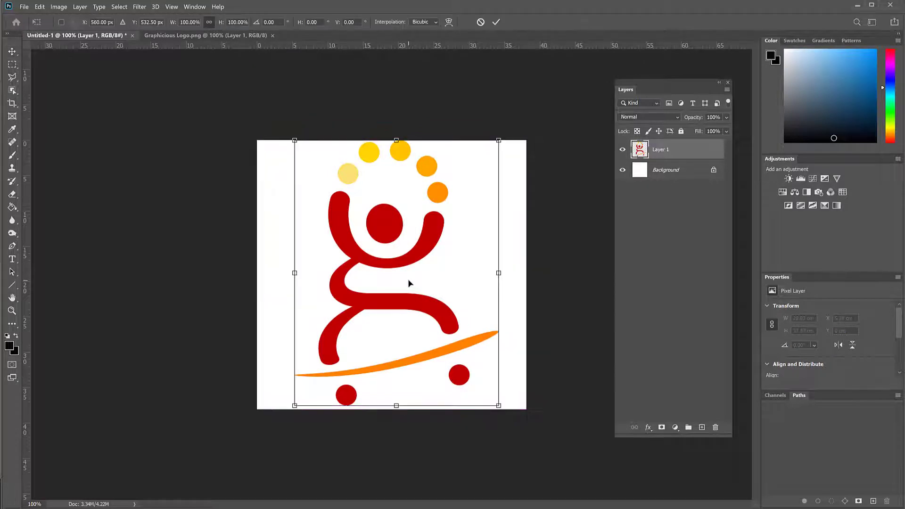
pyautogui.moveTo(497, 407); pyautogui.dragTo(304, 152)
pyautogui.press('Return')
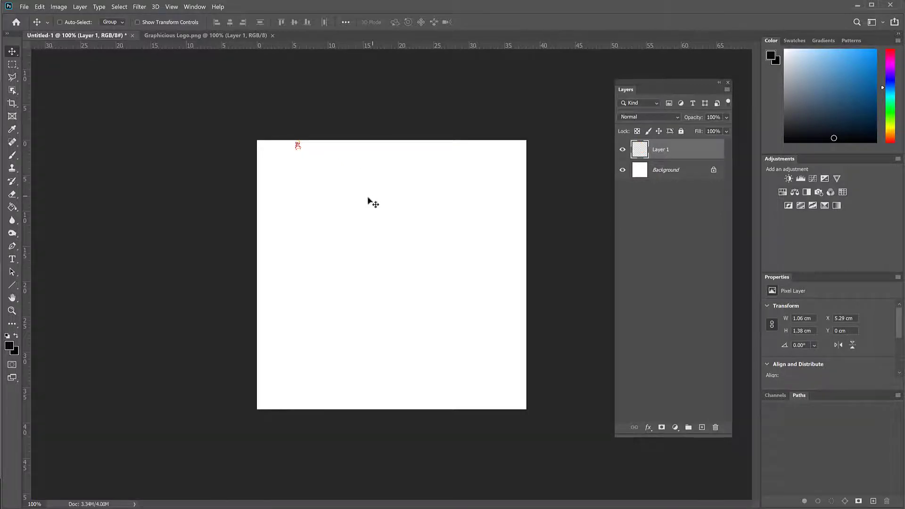
pyautogui.moveTo(370, 202); pyautogui.dragTo(318, 206)
pyautogui.press('ctrl')
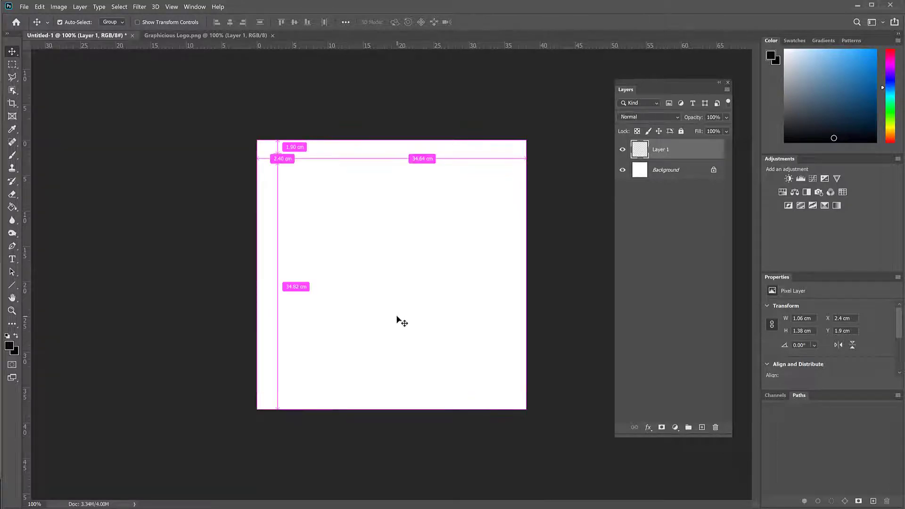
# Enlarge the tiny logo to about 27.06 × 35.17 cm and move it to the middle of the canvas
pyautogui.hotkey('ctrl', 't')
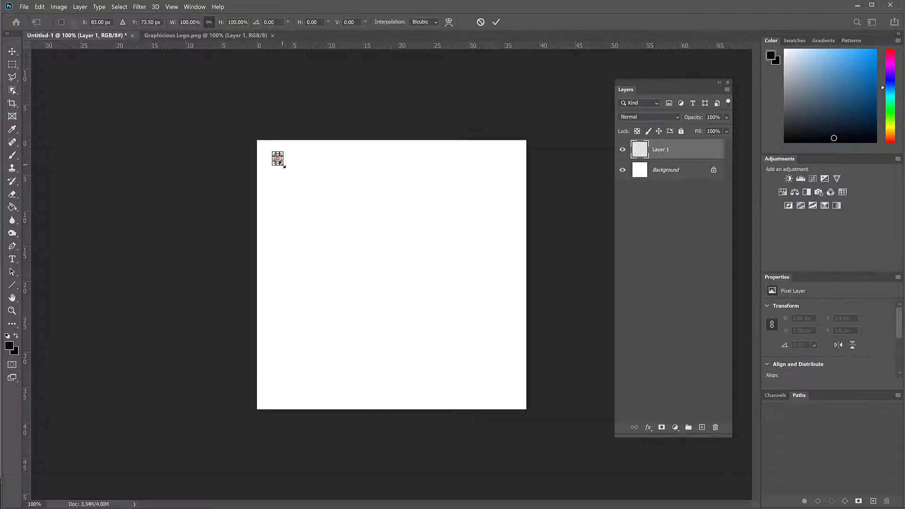
pyautogui.moveTo(284, 167); pyautogui.dragTo(531, 355)
pyautogui.press('Return')
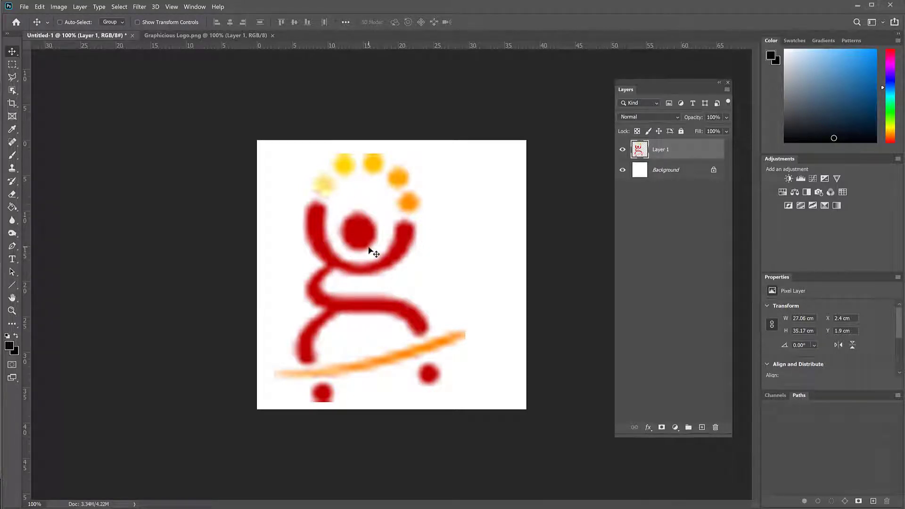
pyautogui.press('ctrl')
pyautogui.moveTo(369, 250); pyautogui.dragTo(390, 240)
# Shrink the logo to about 0.42 × 0.56 cm and enlarge it back to about 26.42 × 35.24 cm
pyautogui.hotkey('ctrl', 't')
pyautogui.moveTo(491, 400); pyautogui.dragTo(300, 157)
pyautogui.press('Return')
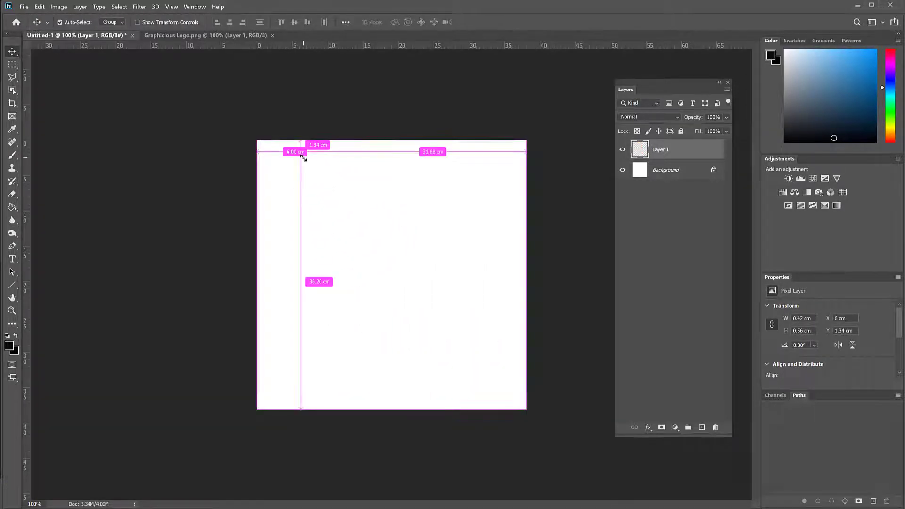
pyautogui.hotkey('ctrl', 't')
pyautogui.moveTo(301, 150); pyautogui.dragTo(586, 348)
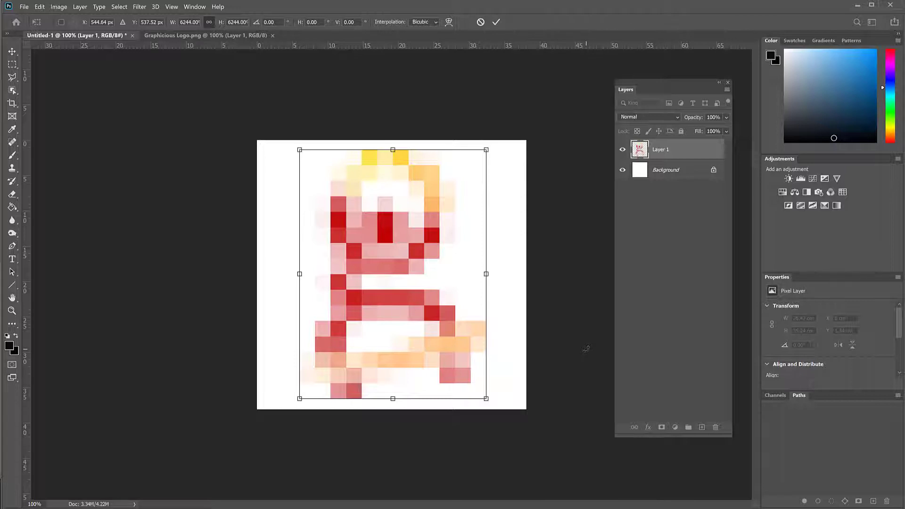
pyautogui.press('Return')
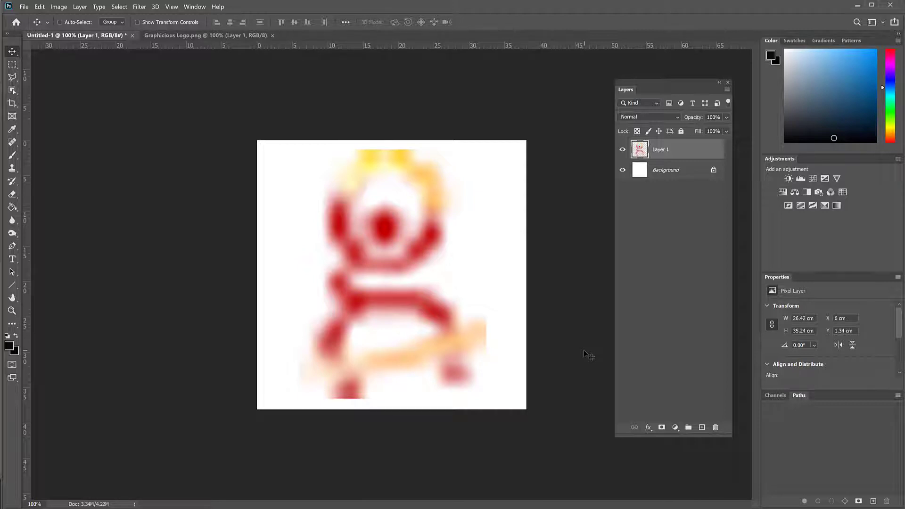
# Delete the blurred logo layer and paste a fresh copy of the artwork from Graphicious Logo.png into Untitled-1
pyautogui.click(716, 428)
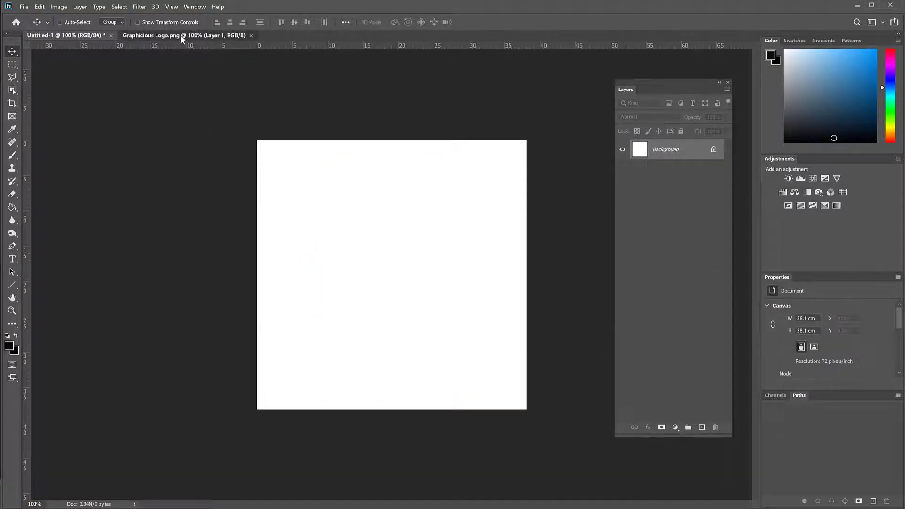
pyautogui.click(181, 36)
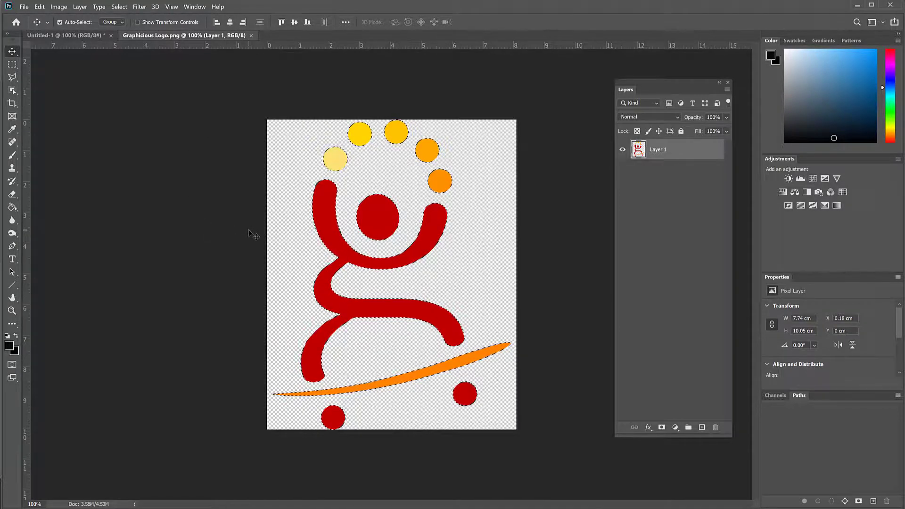
pyautogui.hotkey('ctrl', 'c')
pyautogui.hotkey('ctrl', 'Tab')
pyautogui.hotkey('ctrl', 'v')
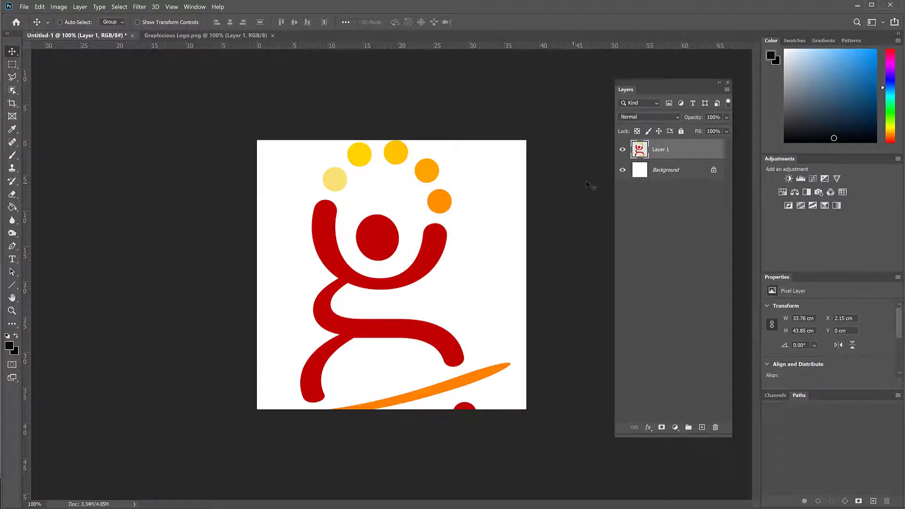
# Move the floating Layers panel closer to the canvas
pyautogui.moveTo(630, 93); pyautogui.dragTo(595, 94)
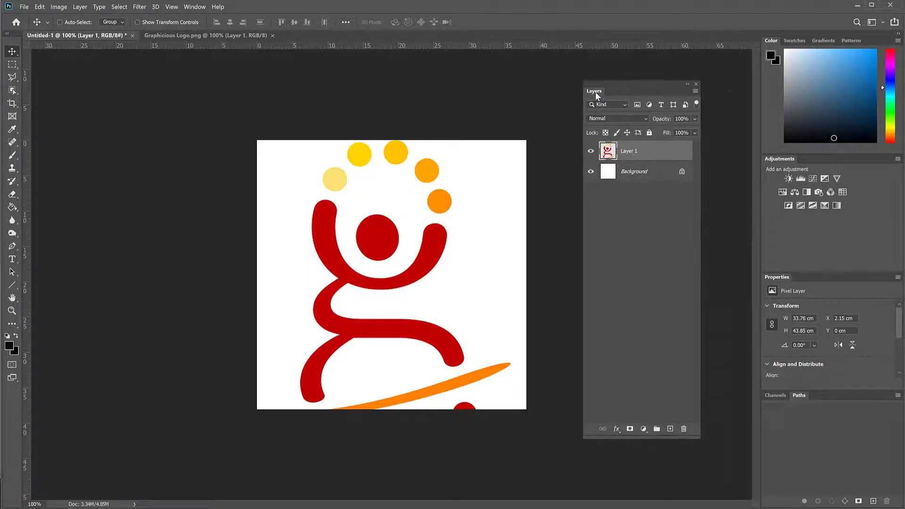
pyautogui.click(194, 7)
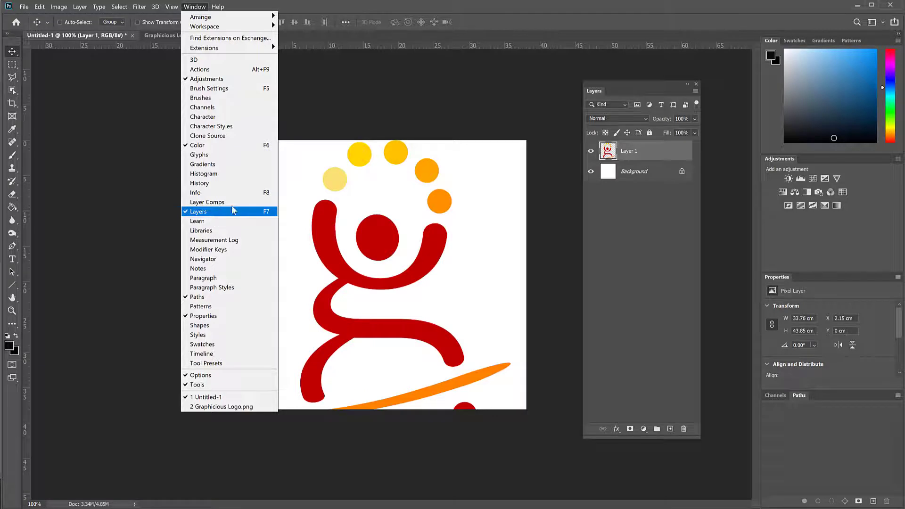
pyautogui.click(594, 22)
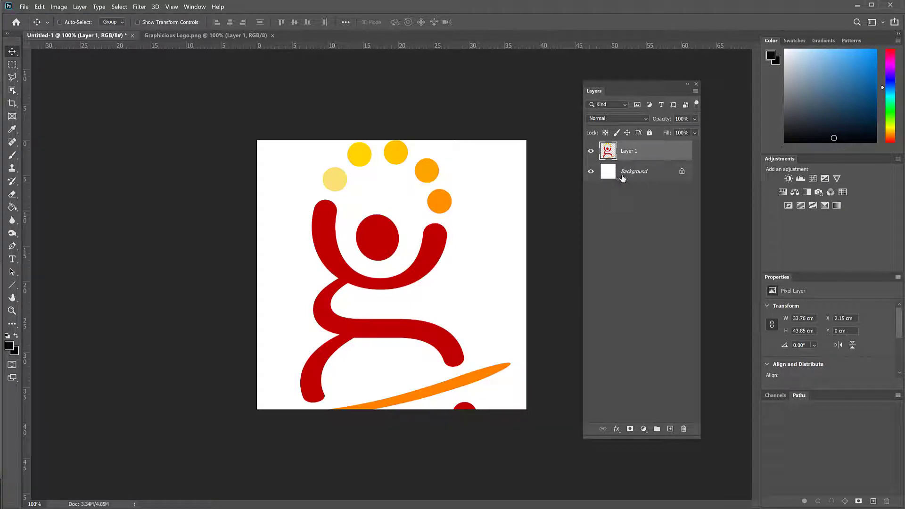
# Move the logo up slightly on the canvas and convert its layer to a Smart Object
pyautogui.moveTo(383, 229); pyautogui.dragTo(390, 206)
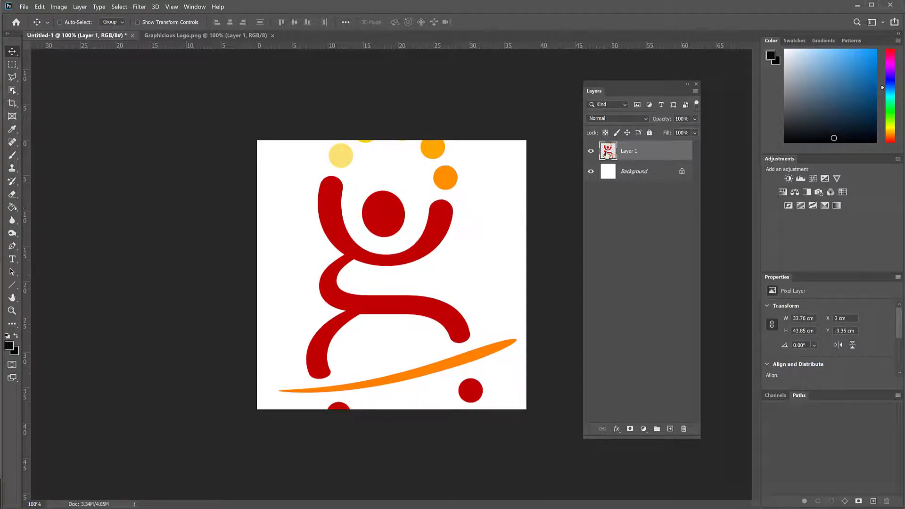
pyautogui.rightClick(638, 152)
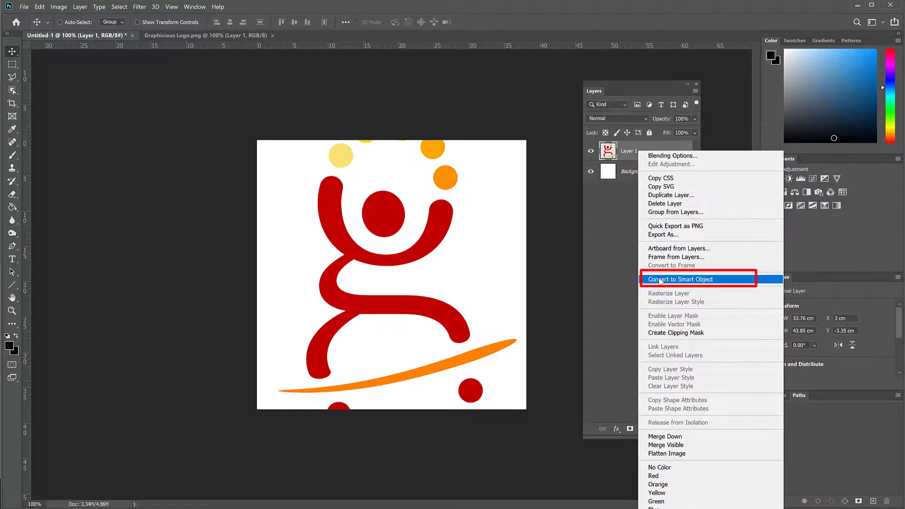
pyautogui.click(686, 280)
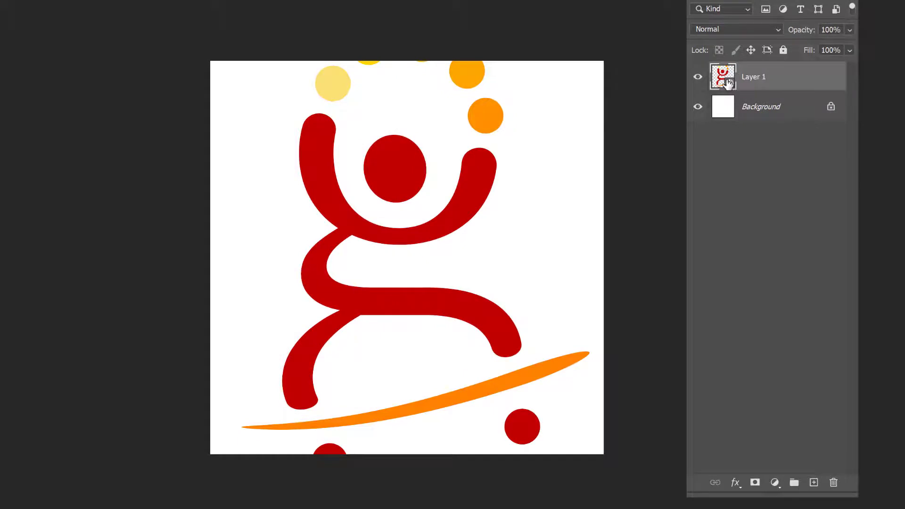
# Shift the Smart Object logo down slightly and shrink it to a tiny size near the canvas's upper-left corner
pyautogui.moveTo(405, 182); pyautogui.dragTo(396, 198)
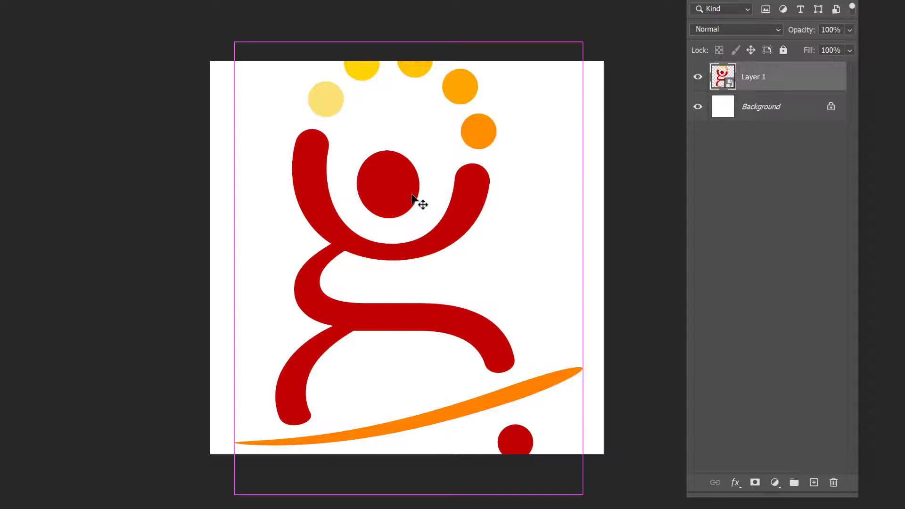
pyautogui.hotkey('ctrl', 't')
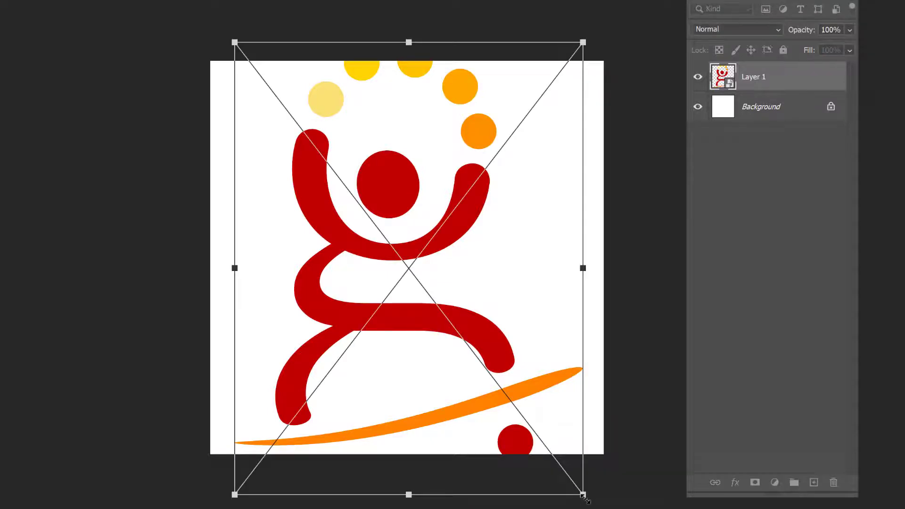
pyautogui.moveTo(583, 492); pyautogui.dragTo(246, 87)
pyautogui.press('Return')
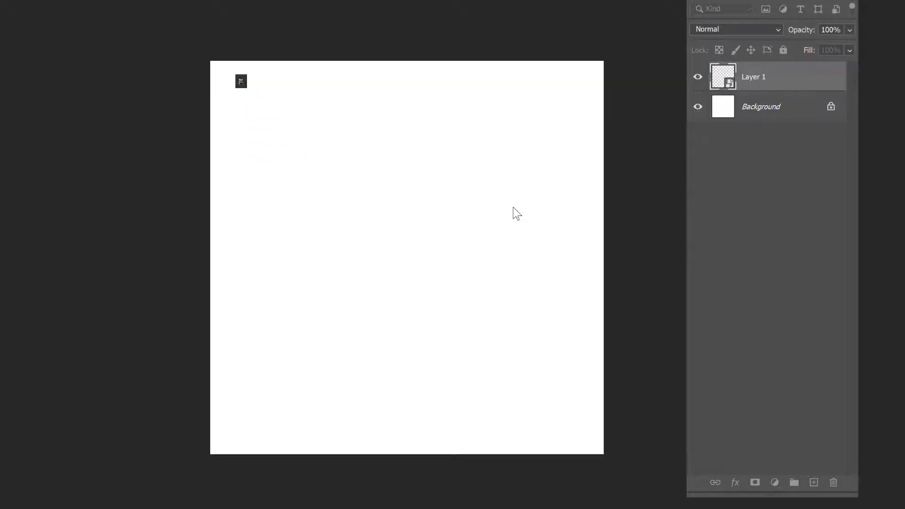
# Move the tiny Smart Object logo toward the middle of the canvas to inspect it
pyautogui.moveTo(298, 149); pyautogui.dragTo(421, 269)
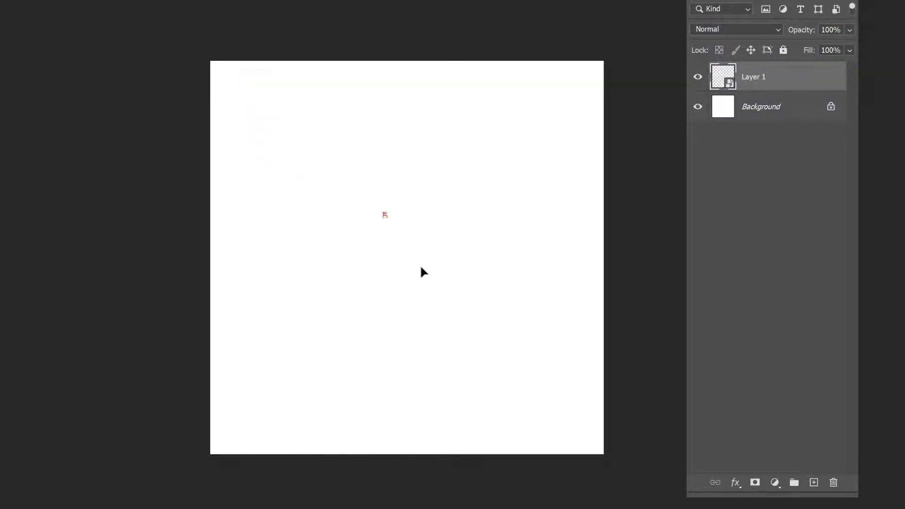
pyautogui.scroll(3, 421, 268)
pyautogui.scroll(-3, 420, 267)
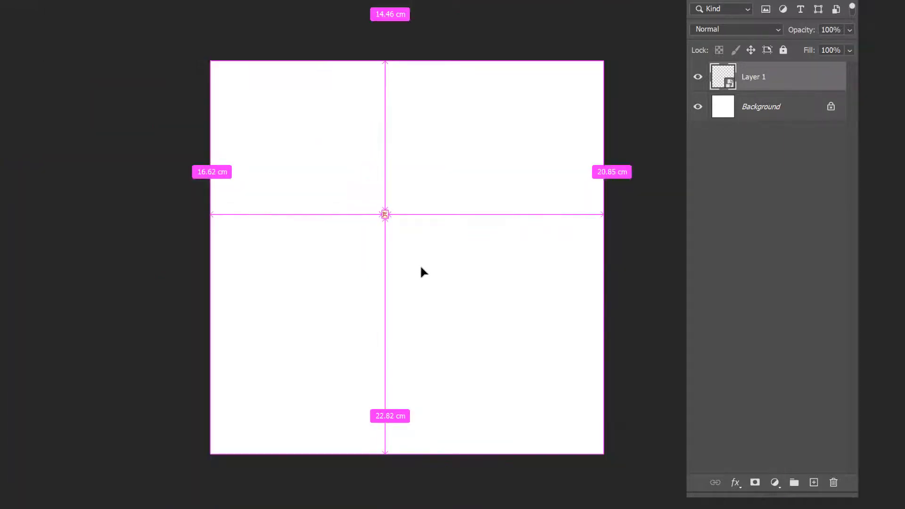
# Move the tiny logo back to the canvas's upper-left corner, enlarge it to nearly the canvas height, and centre it on the canvas
pyautogui.moveTo(421, 267); pyautogui.dragTo(274, 141)
pyautogui.hotkey('ctrl', 't')
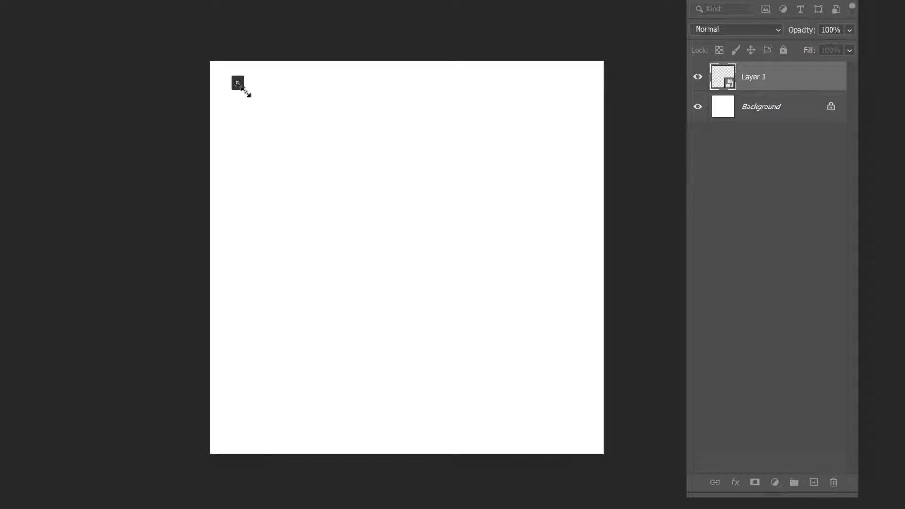
pyautogui.moveTo(246, 91); pyautogui.dragTo(614, 375)
pyautogui.press('Return')
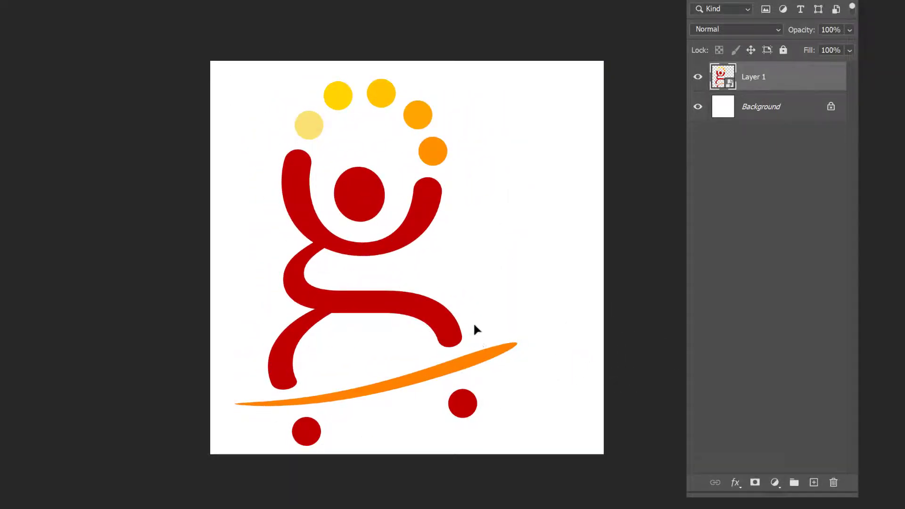
pyautogui.moveTo(474, 325); pyautogui.dragTo(508, 333)
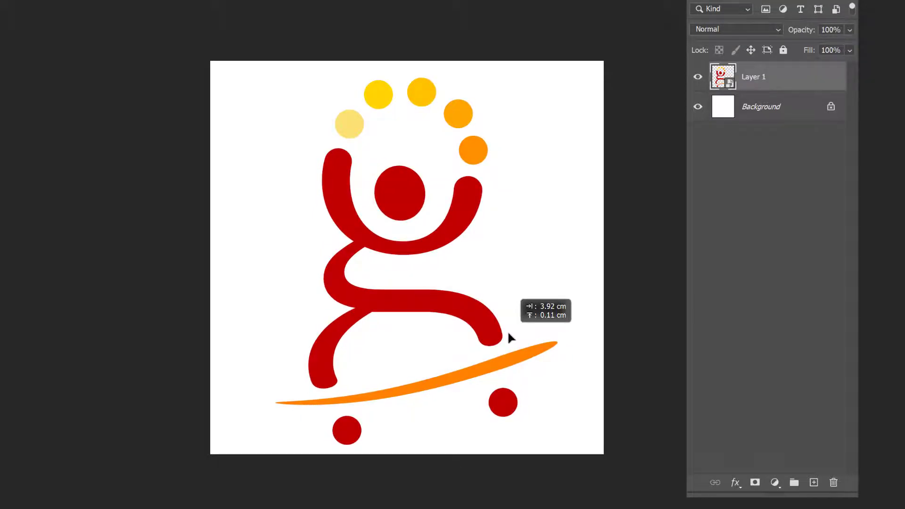
pyautogui.moveTo(508, 333); pyautogui.dragTo(505, 329)
# Scale the Smart Object logo down to about 0.6% near the canvas's upper-left corner
pyautogui.press('ctrl')
pyautogui.hotkey('ctrl', 't')
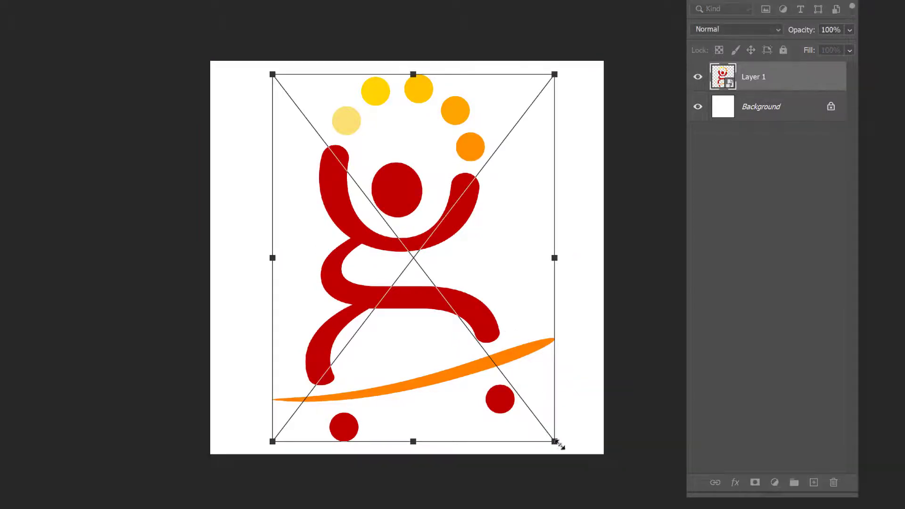
pyautogui.moveTo(559, 446); pyautogui.dragTo(290, 128)
pyautogui.hotkey('ctrl', '+')
pyautogui.hotkey('ctrl', '+')
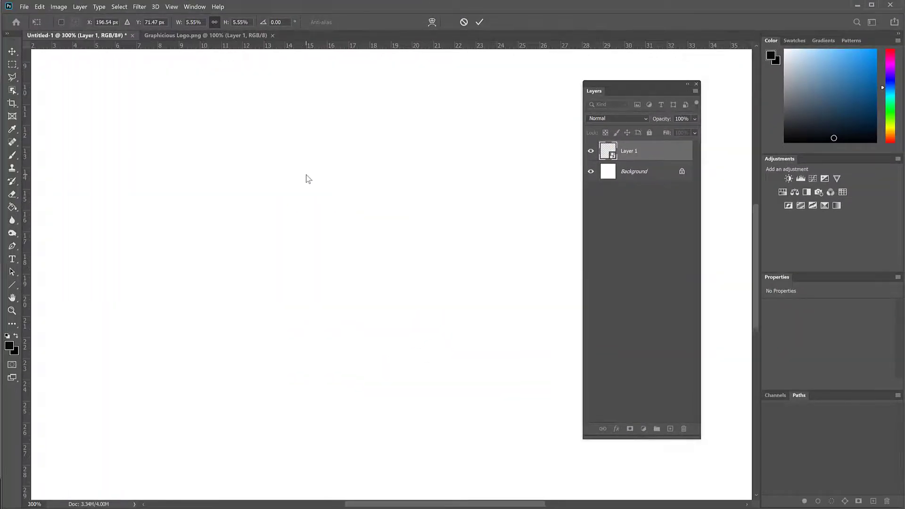
pyautogui.scroll(5, 306, 178)
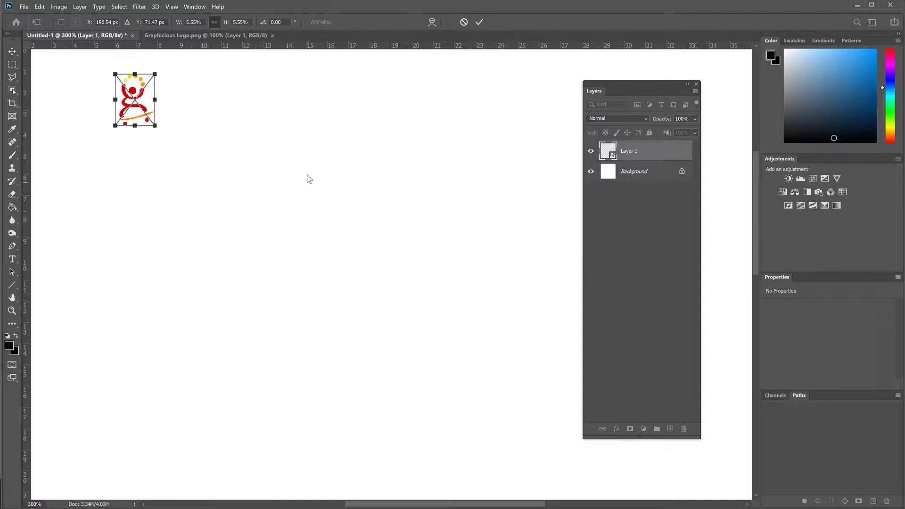
pyautogui.moveTo(157, 155); pyautogui.dragTo(119, 111)
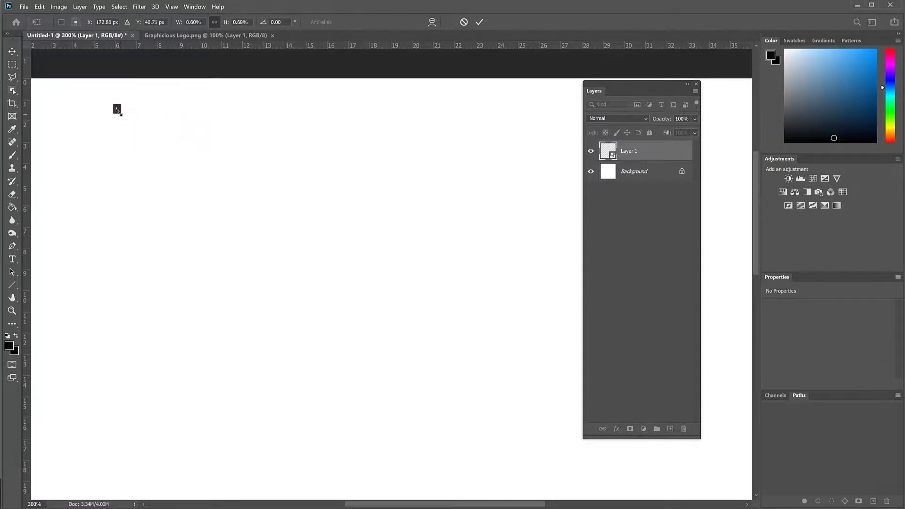
pyautogui.press('Return')
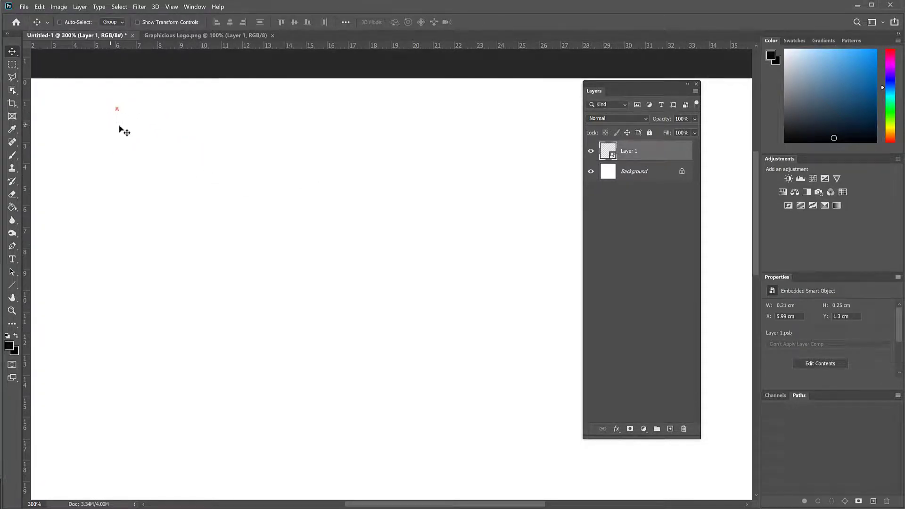
# Scale the tiny Smart Object logo back up to about 47%, roughly 16 × 20.7 cm
pyautogui.press('ctrl')
pyautogui.hotkey('ctrl', 't')
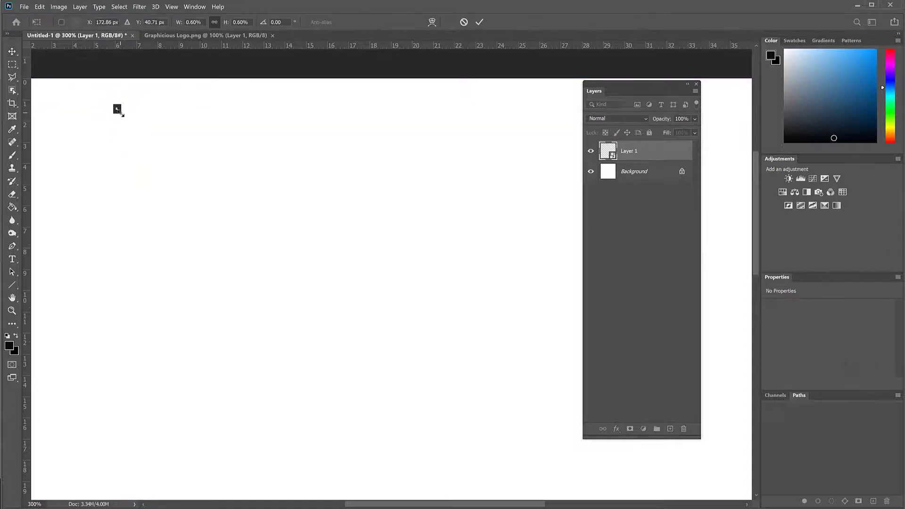
pyautogui.moveTo(118, 109); pyautogui.dragTo(409, 323)
pyautogui.hotkey('ctrl', '-')
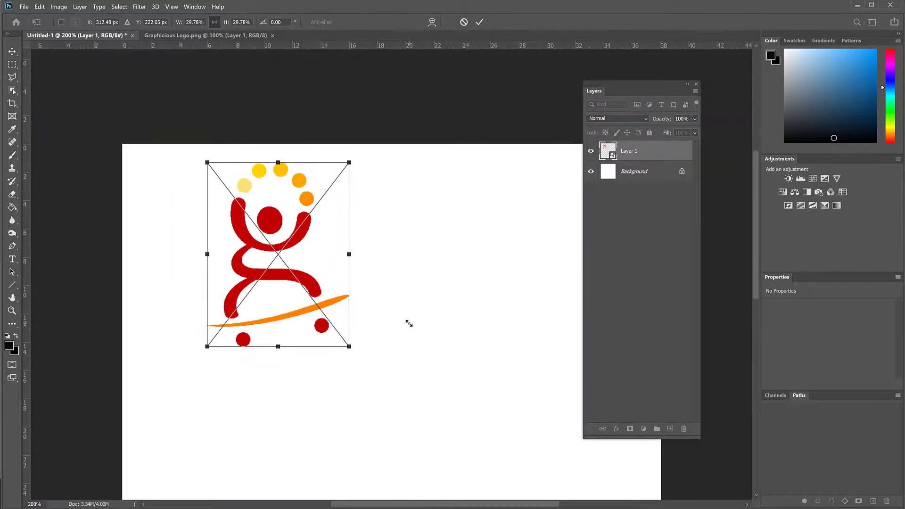
pyautogui.moveTo(350, 347); pyautogui.dragTo(462, 433)
pyautogui.press('Return')
# Move the enlarged logo to about the middle of the canvas
pyautogui.moveTo(363, 404); pyautogui.dragTo(344, 406)
pyautogui.scroll(-5, 393, 425)
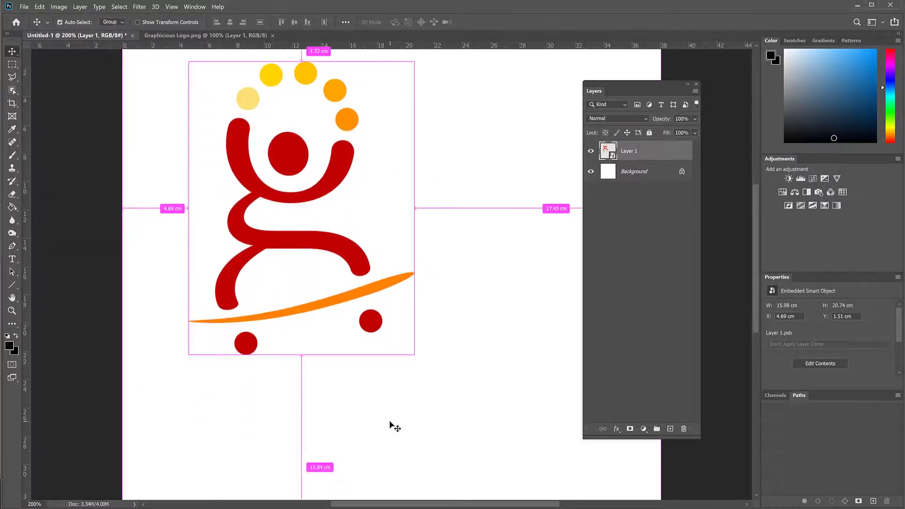
pyautogui.hotkey('ctrl', '-')
pyautogui.moveTo(347, 257); pyautogui.dragTo(389, 292)
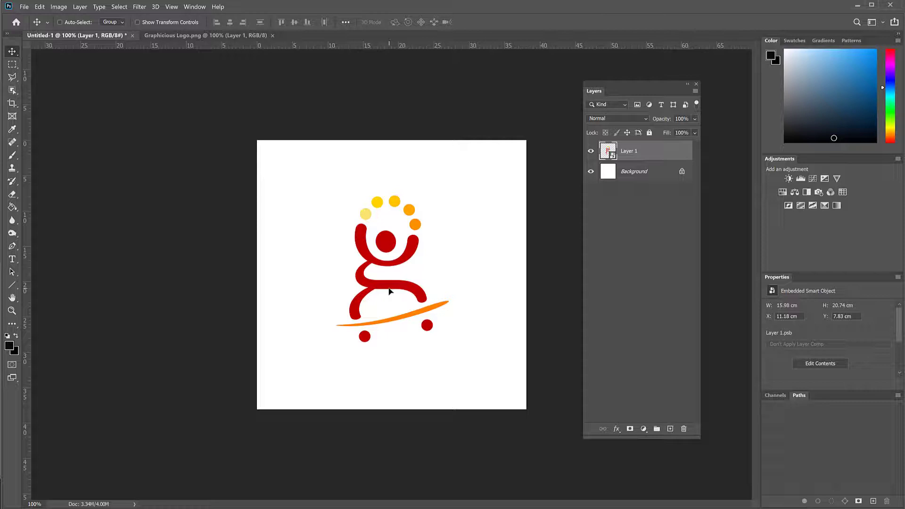
pyautogui.moveTo(381, 295); pyautogui.dragTo(372, 304)
# Shrink the logo to about 4.3 × 5.5 cm and place it near the canvas's upper-left corner
pyautogui.hotkey('ctrl', 't')
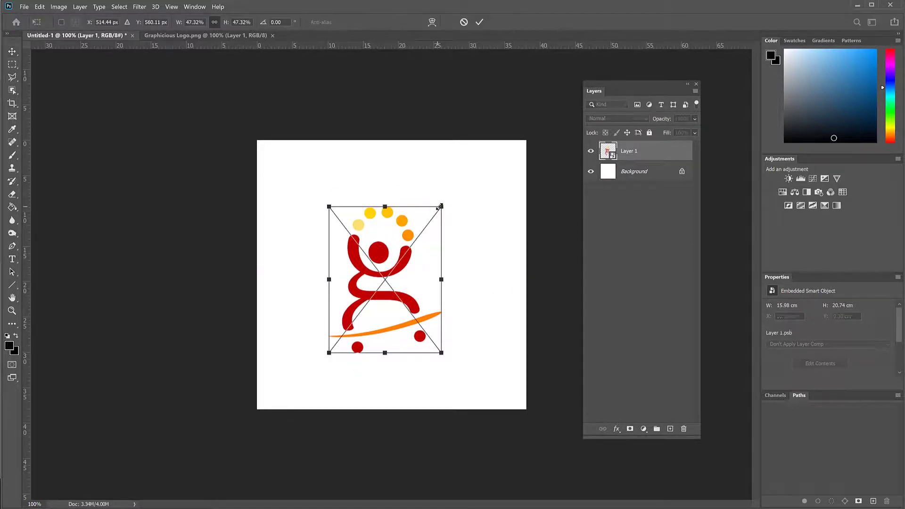
pyautogui.moveTo(442, 206); pyautogui.dragTo(298, 370)
pyautogui.press('Return')
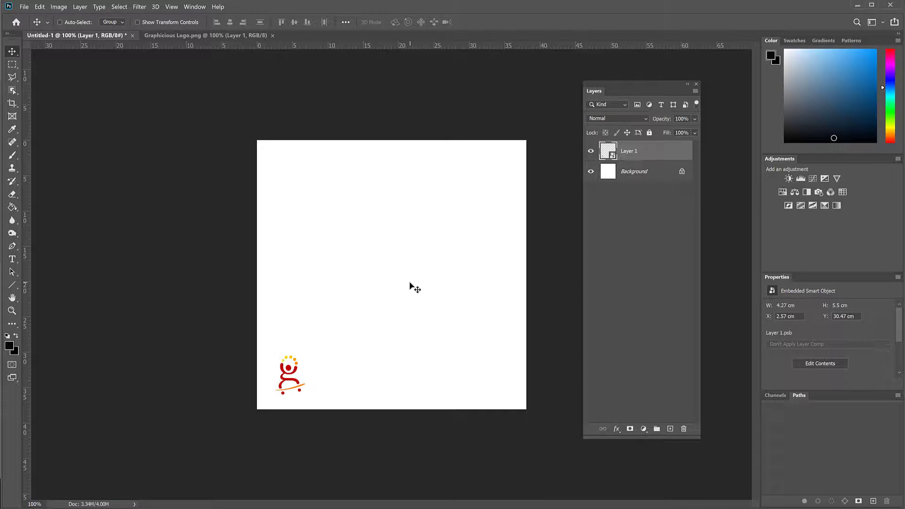
pyautogui.moveTo(315, 368); pyautogui.dragTo(318, 227)
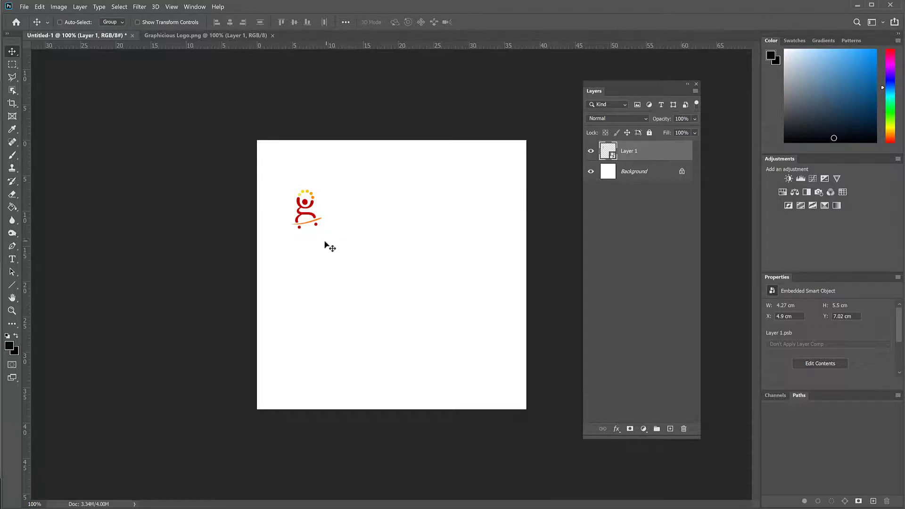
pyautogui.moveTo(327, 246); pyautogui.dragTo(313, 216)
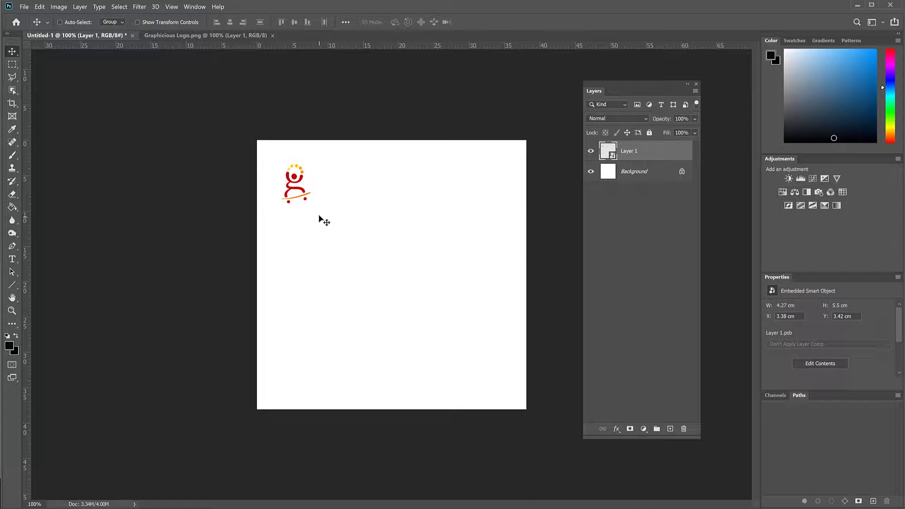
pyautogui.moveTo(319, 219)
pyautogui.mouseDown()
pyautogui.moveTo(440, 303)
pyautogui.moveTo(418, 236)
pyautogui.moveTo(383, 237)
pyautogui.moveTo(317, 208)
pyautogui.mouseUp()
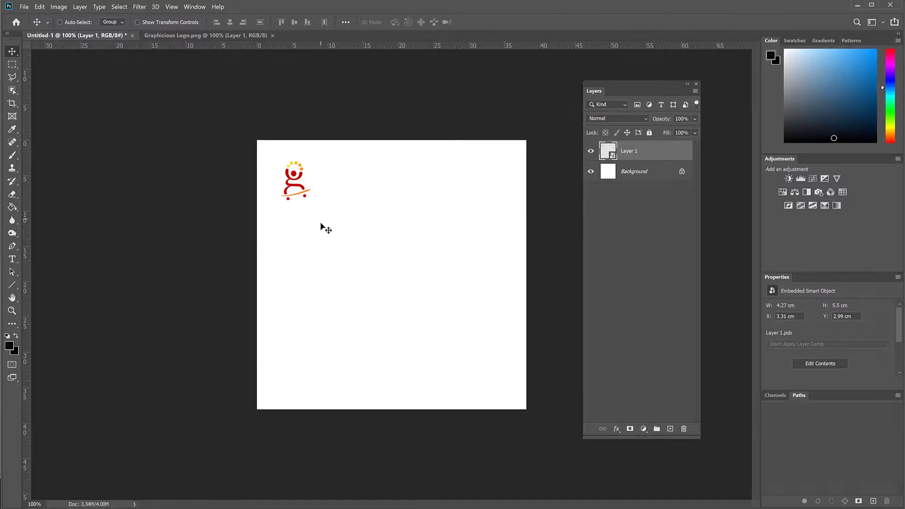
# Enlarge the logo to about 7.6 × 9.8 cm, keeping its upper-left corner in place
pyautogui.hotkey('ctrl', 't')
pyautogui.moveTo(311, 206); pyautogui.dragTo(339, 228)
pyautogui.press('Return')
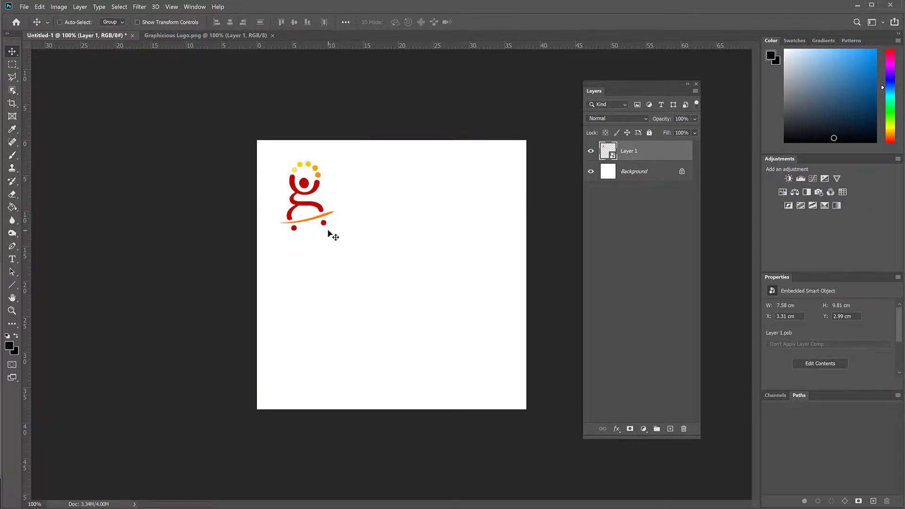
# Duplicate Layer 1 with the default name and place the copy beside the original logo, to its right
pyautogui.rightClick(631, 150)
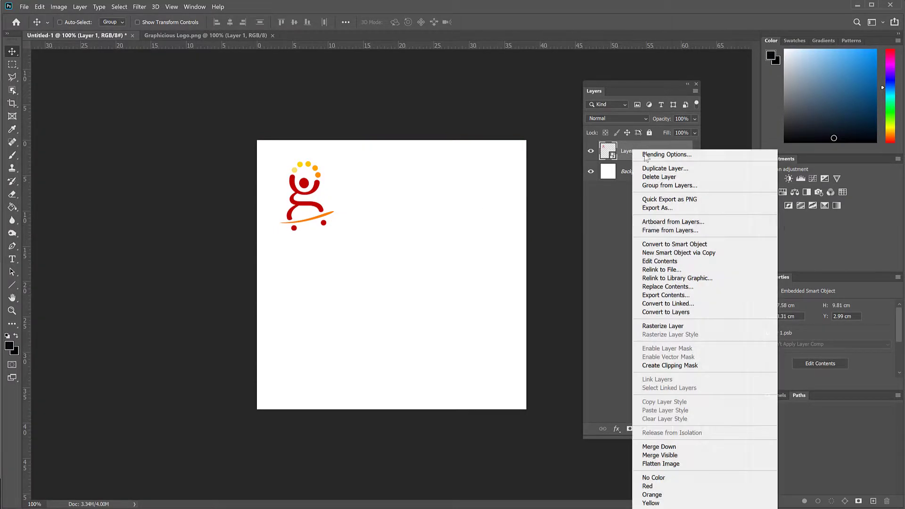
pyautogui.click(669, 169)
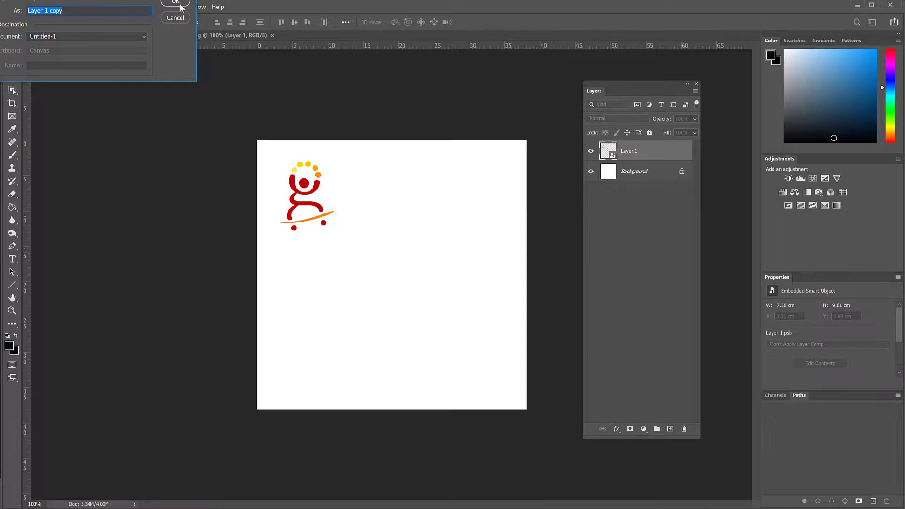
pyautogui.click(179, 4)
pyautogui.moveTo(309, 228); pyautogui.dragTo(387, 229)
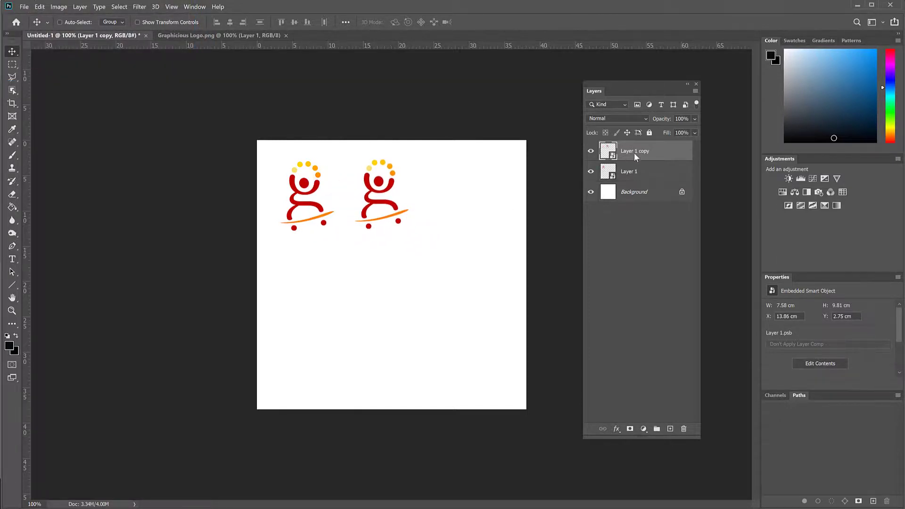
# Duplicate Layer 1 copy and place the new logo third in the row across the top of the canvas
pyautogui.rightClick(634, 153)
pyautogui.click(671, 169)
pyautogui.click(185, 6)
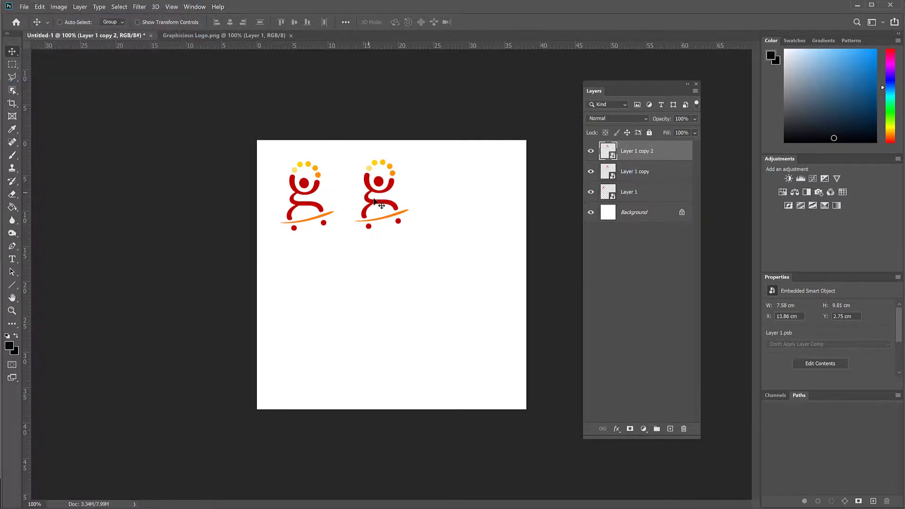
pyautogui.moveTo(380, 205); pyautogui.dragTo(421, 362)
# Duplicate Layer 1 copy 2 and place the fourth logo in the lower half of the canvas
pyautogui.rightClick(646, 150)
pyautogui.click(679, 168)
pyautogui.click(179, 5)
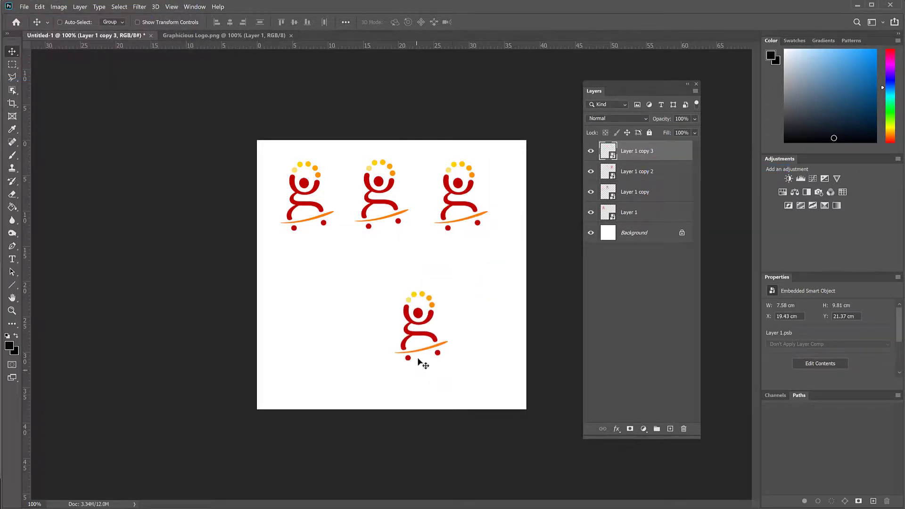
# Rotate the fourth logo clockwise and move it near the canvas's lower-right corner
pyautogui.hotkey('ctrl', 't')
pyautogui.moveTo(488, 277); pyautogui.dragTo(545, 298)
pyautogui.press('Return')
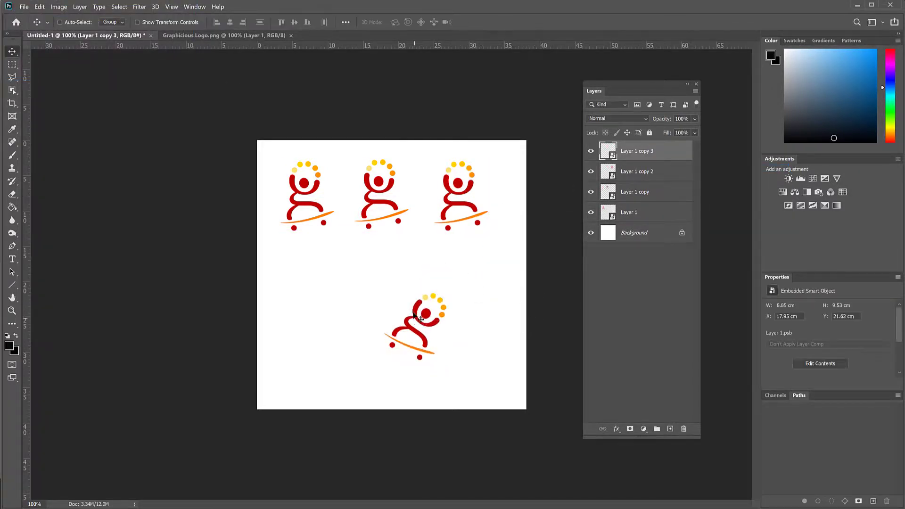
pyautogui.moveTo(412, 315); pyautogui.dragTo(466, 347)
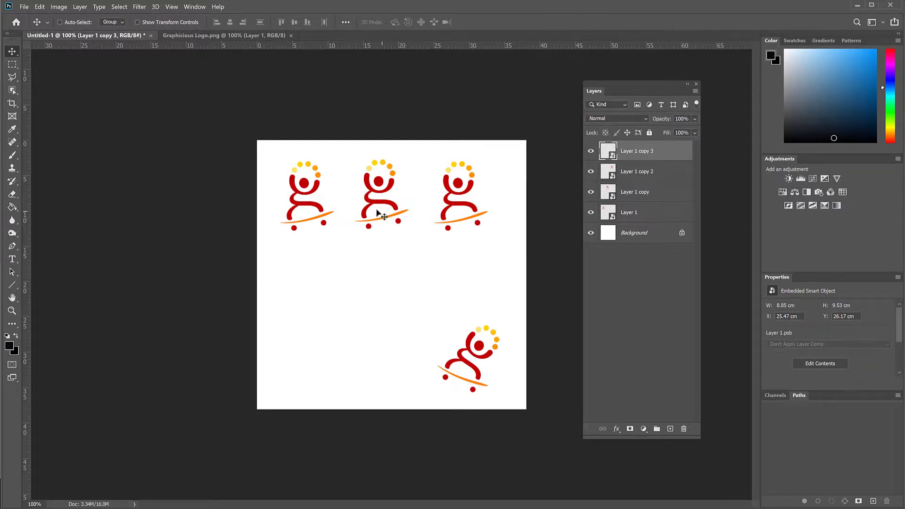
pyautogui.moveTo(466, 354)
pyautogui.mouseDown()
pyautogui.moveTo(419, 331)
pyautogui.moveTo(304, 352)
pyautogui.moveTo(459, 343)
pyautogui.mouseUp()
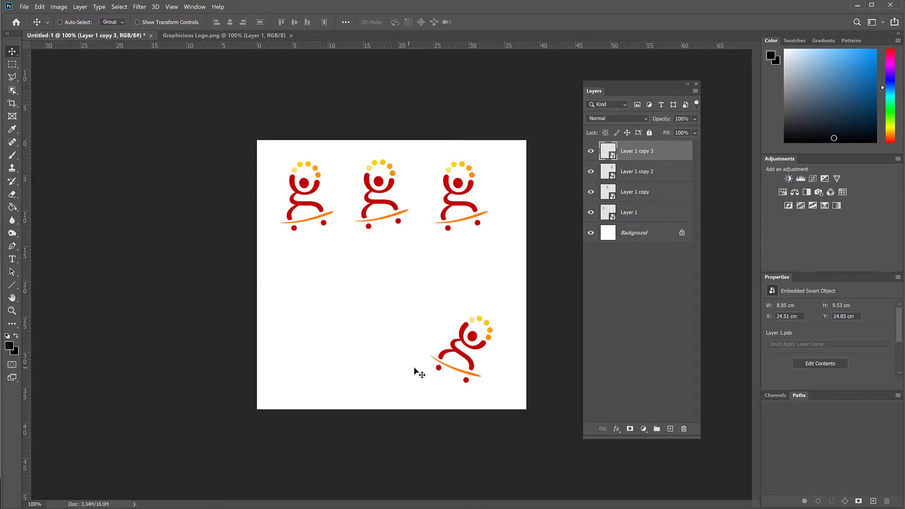
# Open the contents of the Layer 1 Smart Object, invert the logo's colors, and close it with the changes saved
pyautogui.click(609, 212)
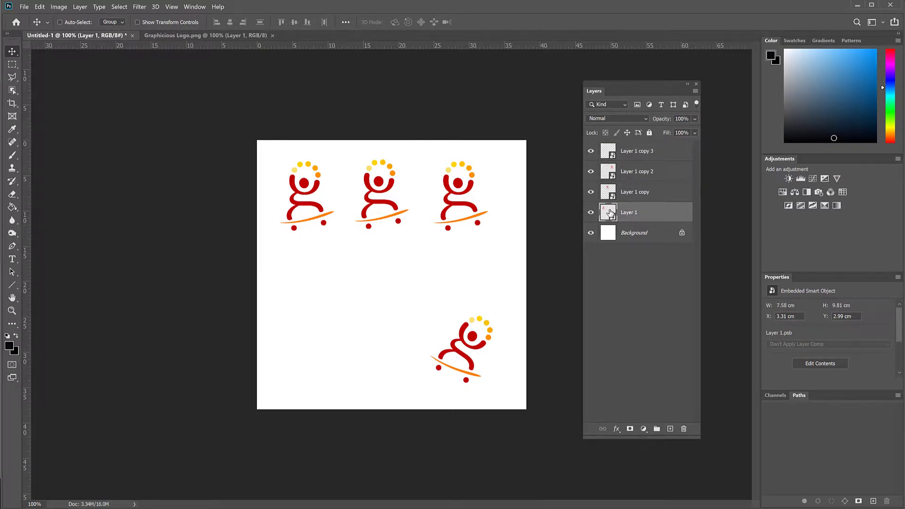
pyautogui.doubleClick(607, 213)
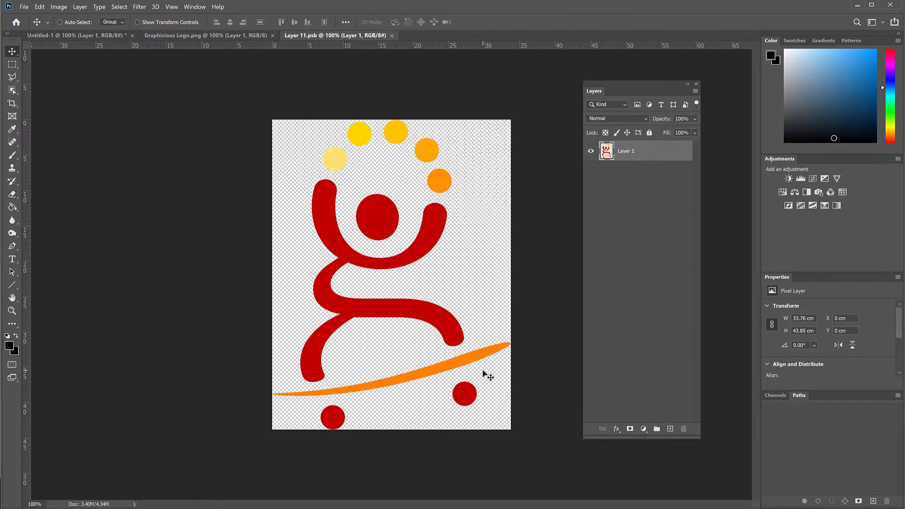
pyautogui.hotkey('ctrl', 'i')
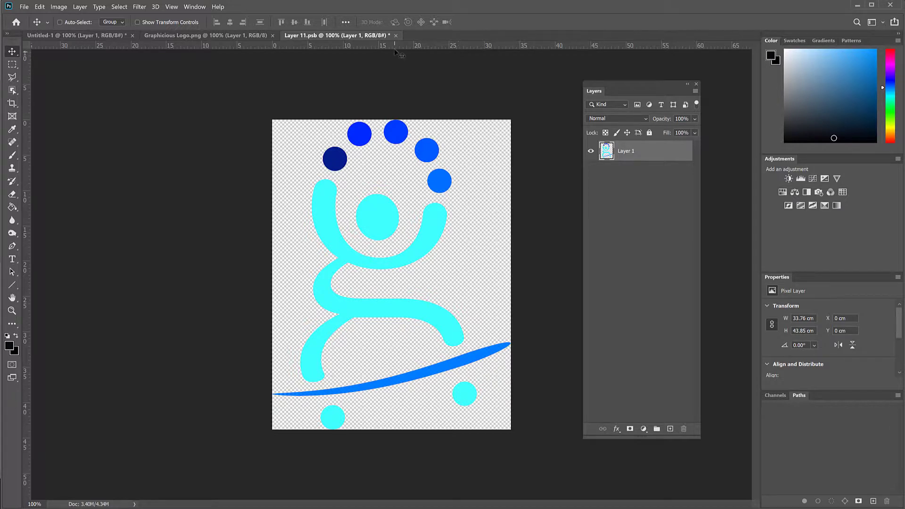
pyautogui.click(395, 35)
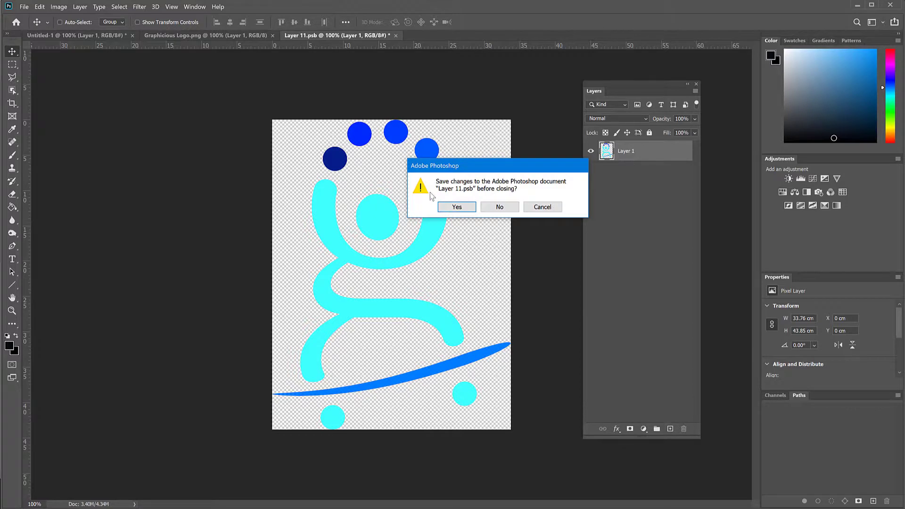
pyautogui.click(458, 208)
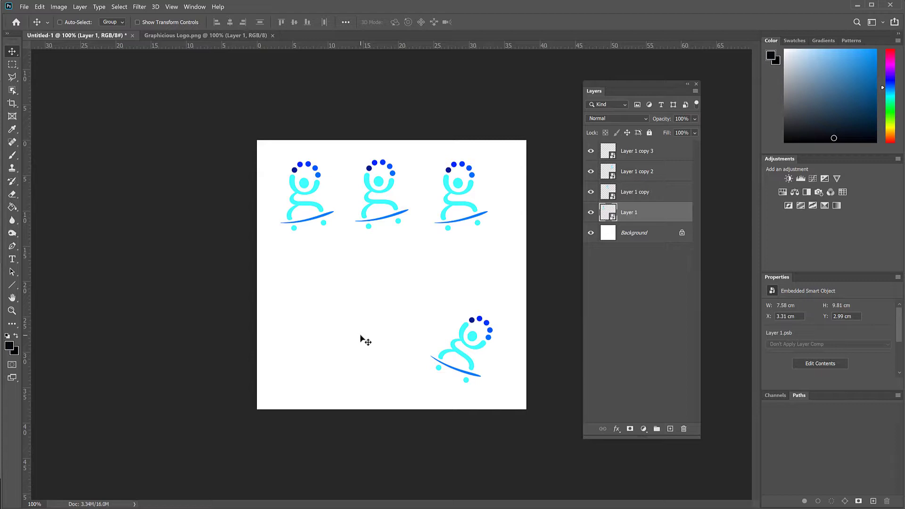
# Rasterize Layer 1 copy 2, the third logo in the top row
pyautogui.rightClick(627, 173)
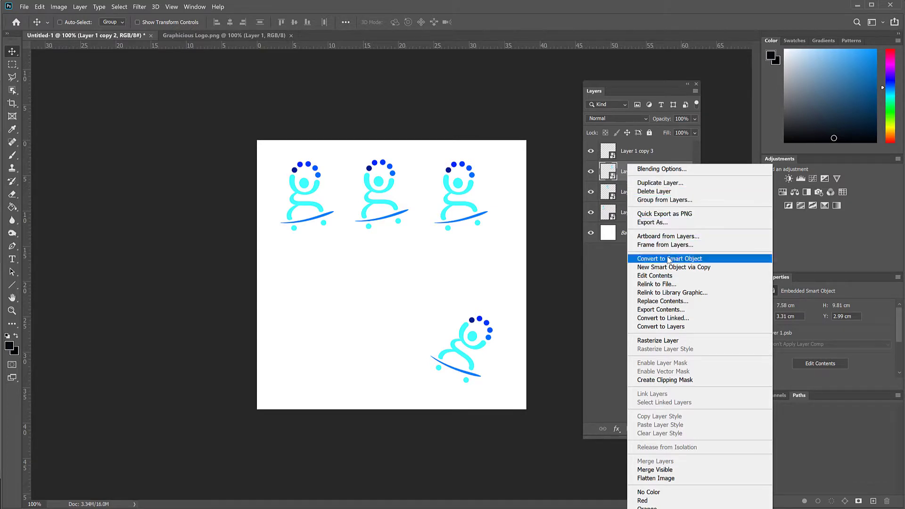
pyautogui.click(659, 342)
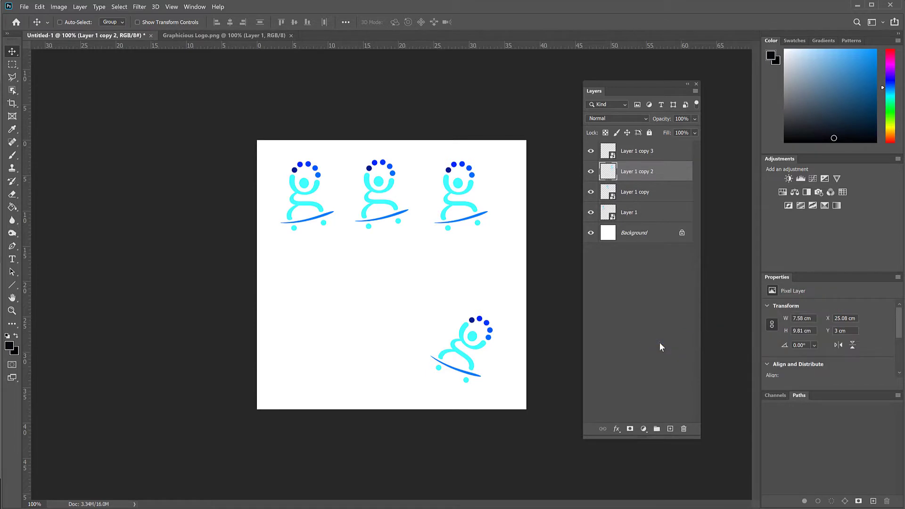
# Reopen the Layer 1 Smart Object's contents, invert the logo's colors again, and save and close the file
pyautogui.doubleClick(609, 214)
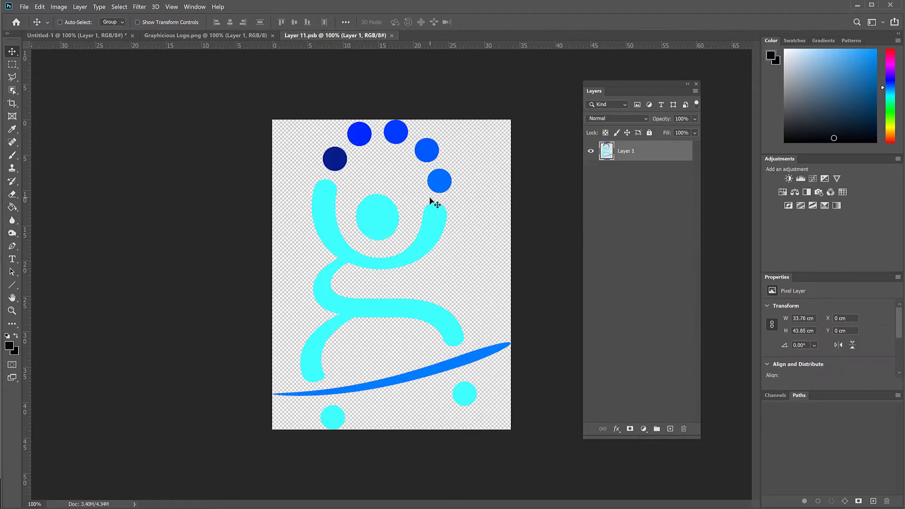
pyautogui.hotkey('ctrl', 'i')
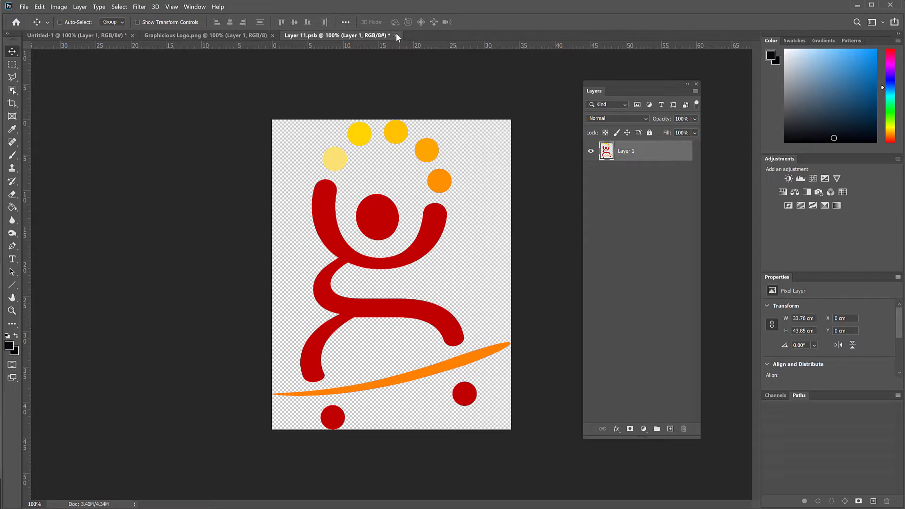
pyautogui.click(396, 36)
pyautogui.click(453, 205)
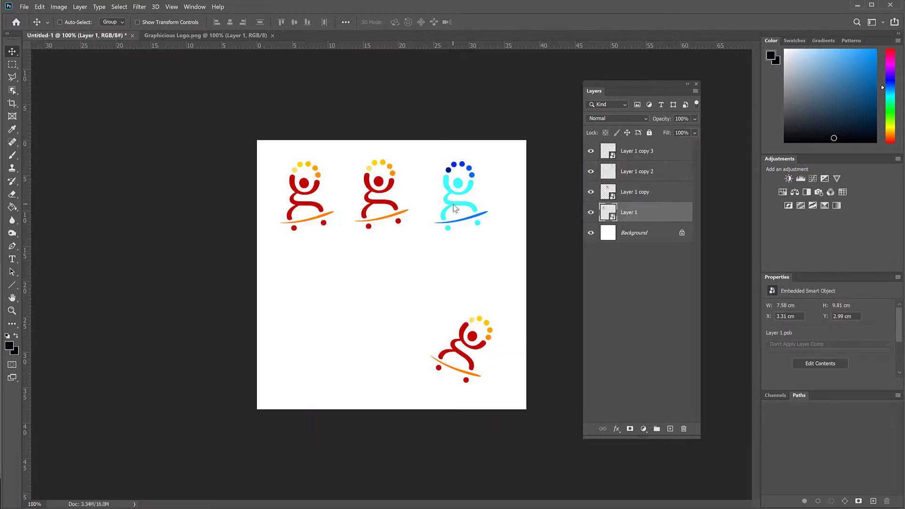